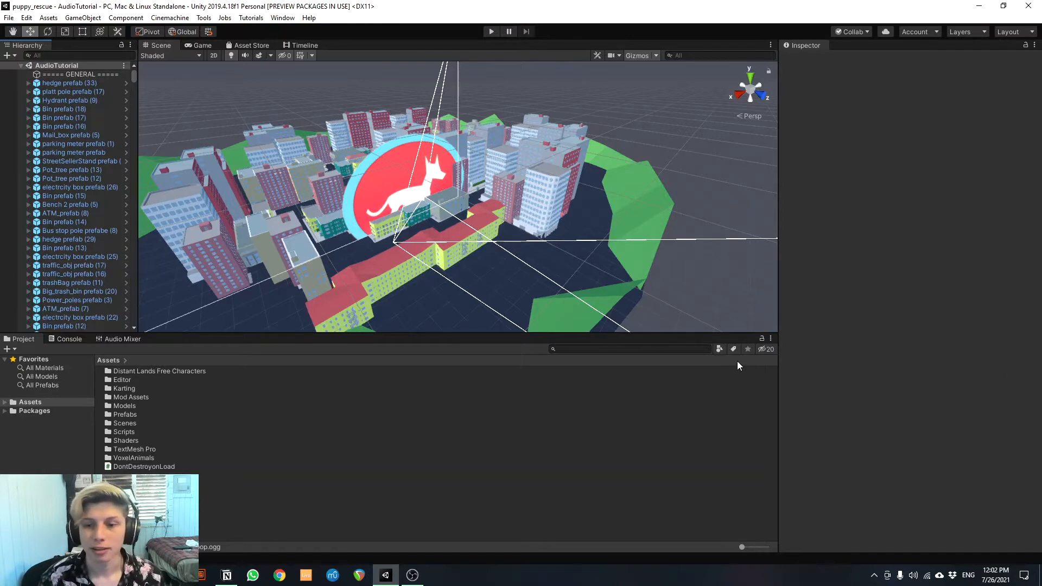
# Look around the city scene and frame the view on ATM_prefab (8)
pyautogui.click(516, 253)
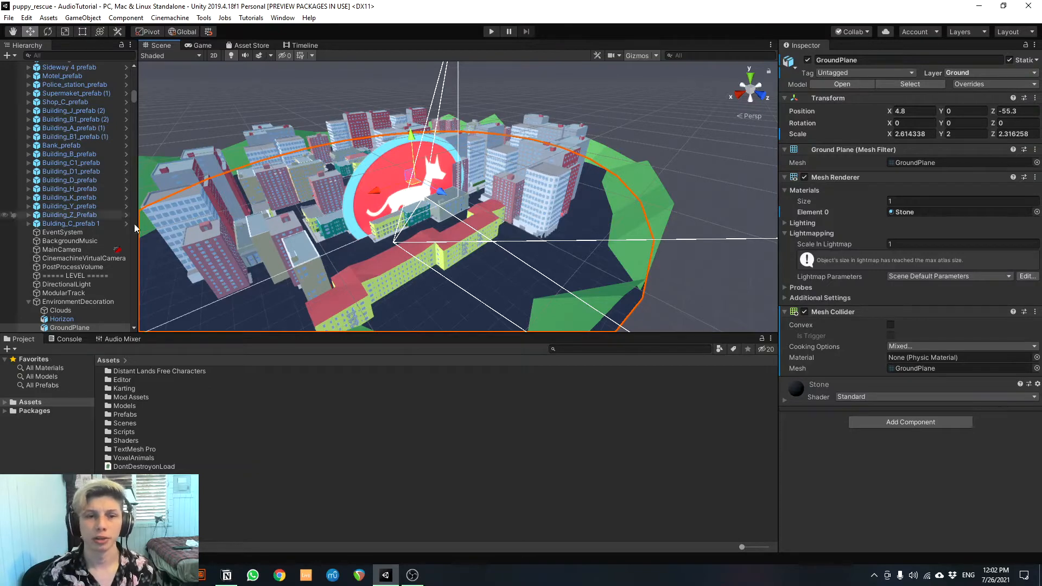
pyautogui.moveTo(550, 233)
pyautogui.keyDown('alt'); pyautogui.mouseDown()
pyautogui.moveTo(470, 236)
pyautogui.moveTo(568, 276)
pyautogui.moveTo(540, 225)
pyautogui.moveTo(530, 240)
pyautogui.moveTo(550, 232)
pyautogui.moveTo(181, 215)
pyautogui.mouseUp(); pyautogui.keyUp('alt')
pyautogui.press('w')
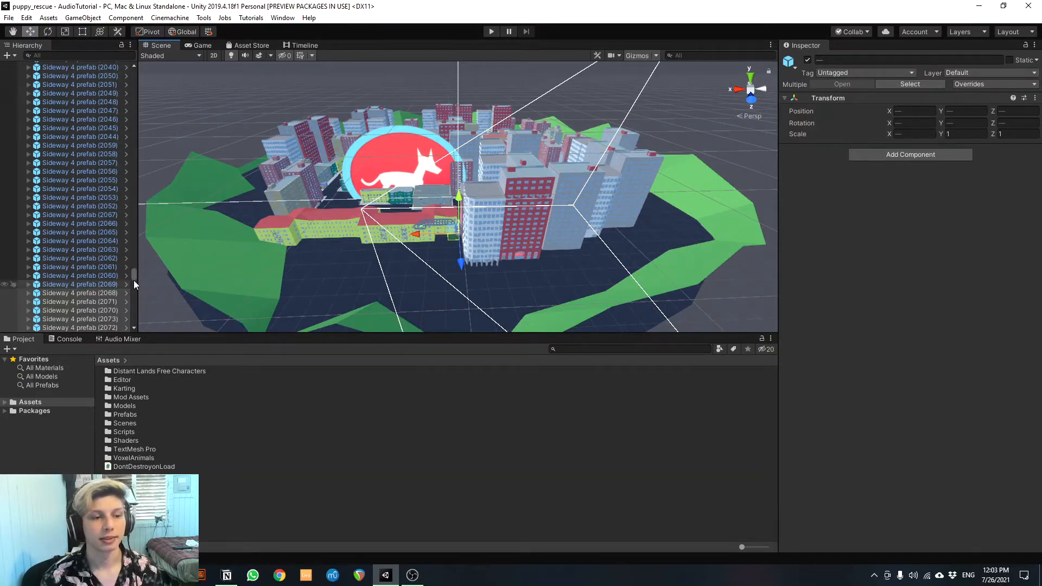
pyautogui.moveTo(134, 280); pyautogui.dragTo(134, 97)
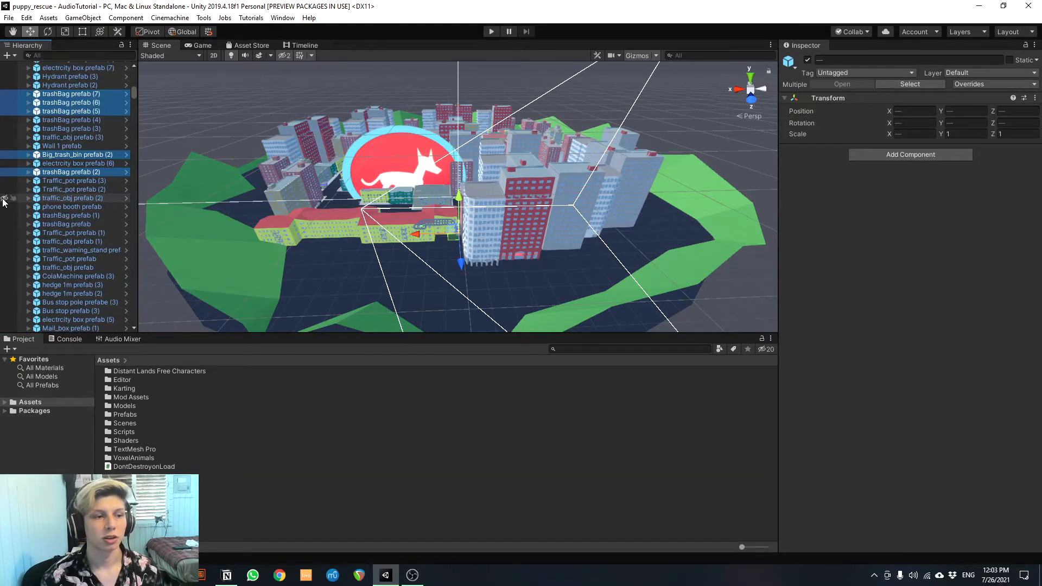
pyautogui.click(24, 207)
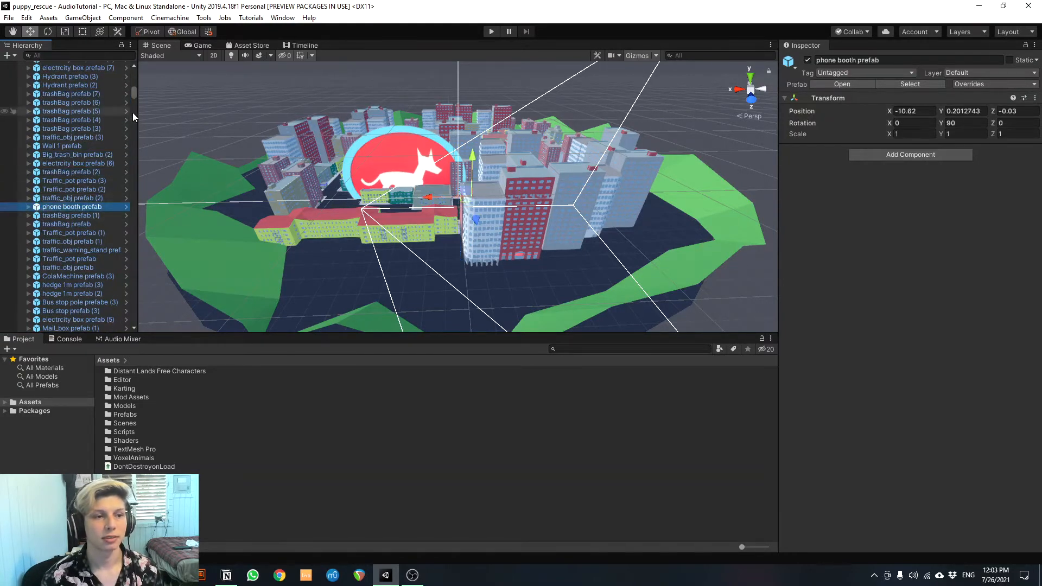
pyautogui.moveTo(134, 92)
pyautogui.mouseDown()
pyautogui.moveTo(140, 244)
pyautogui.moveTo(625, 108)
pyautogui.mouseUp()
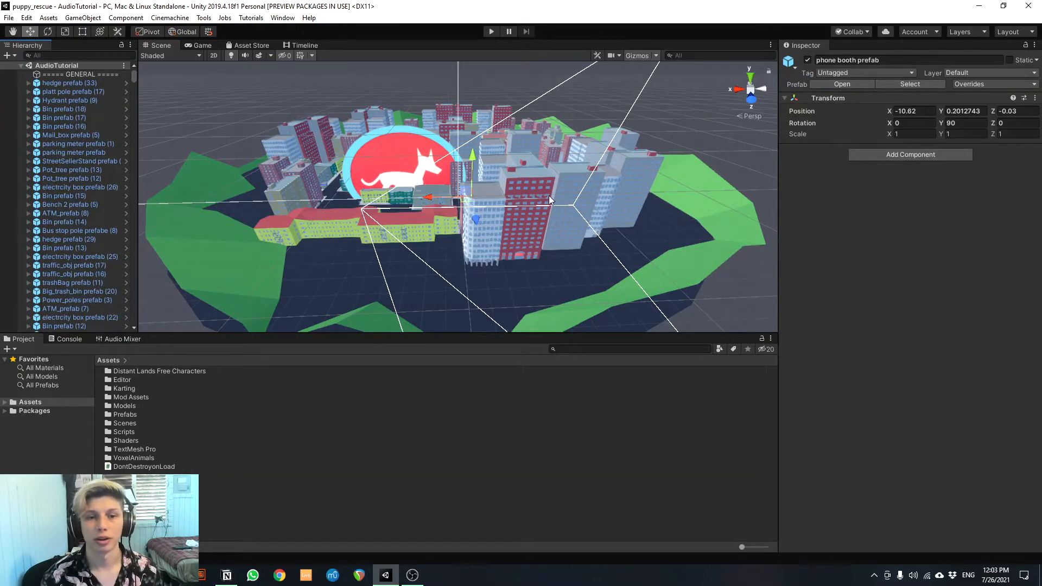
pyautogui.click(75, 214)
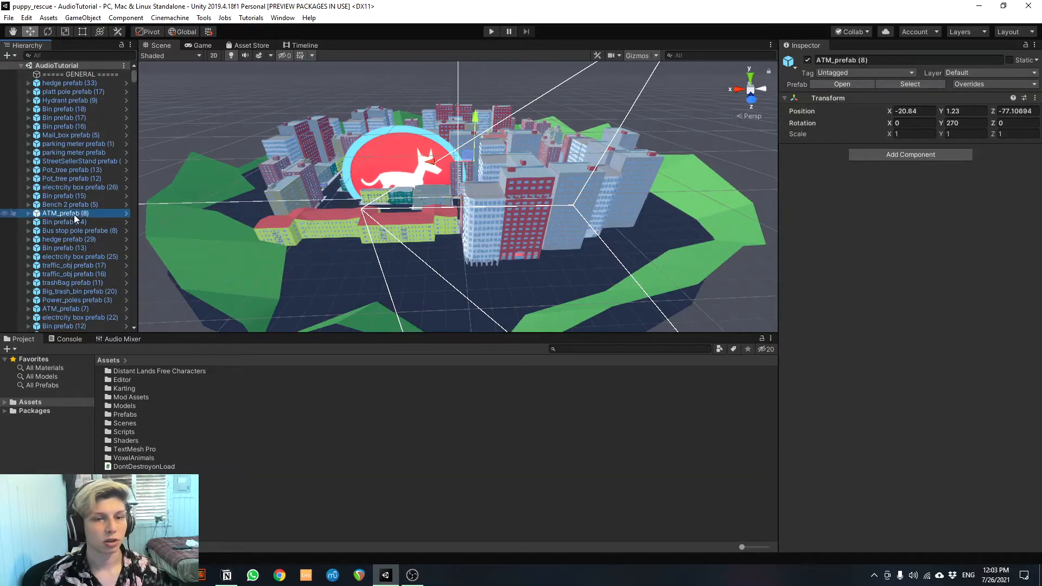
pyautogui.doubleClick(73, 213)
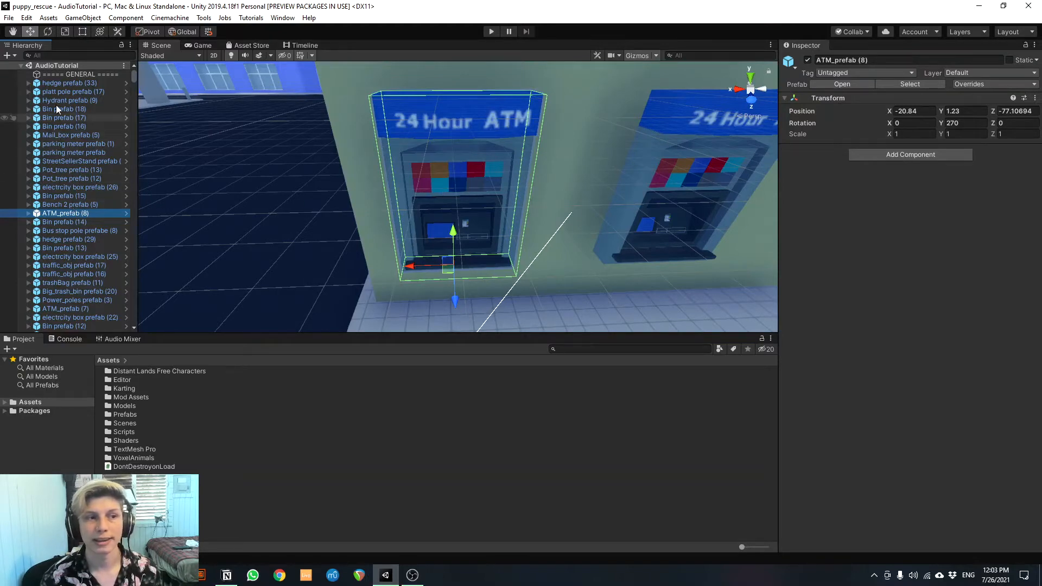
pyautogui.scroll(-10, 325, 244)
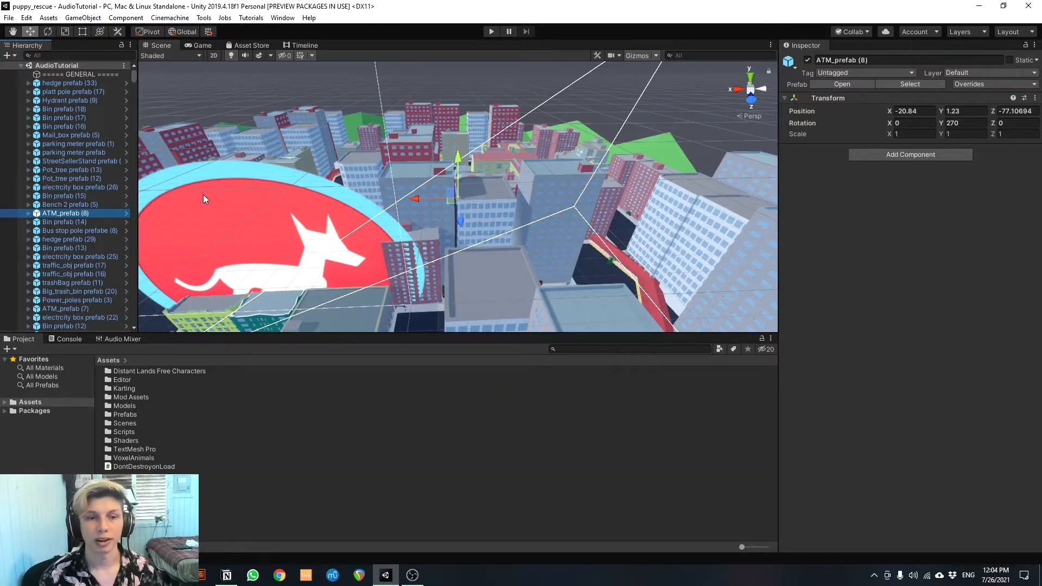
# Briefly run the scene in Play mode to test it, then stop
pyautogui.click(4, 402)
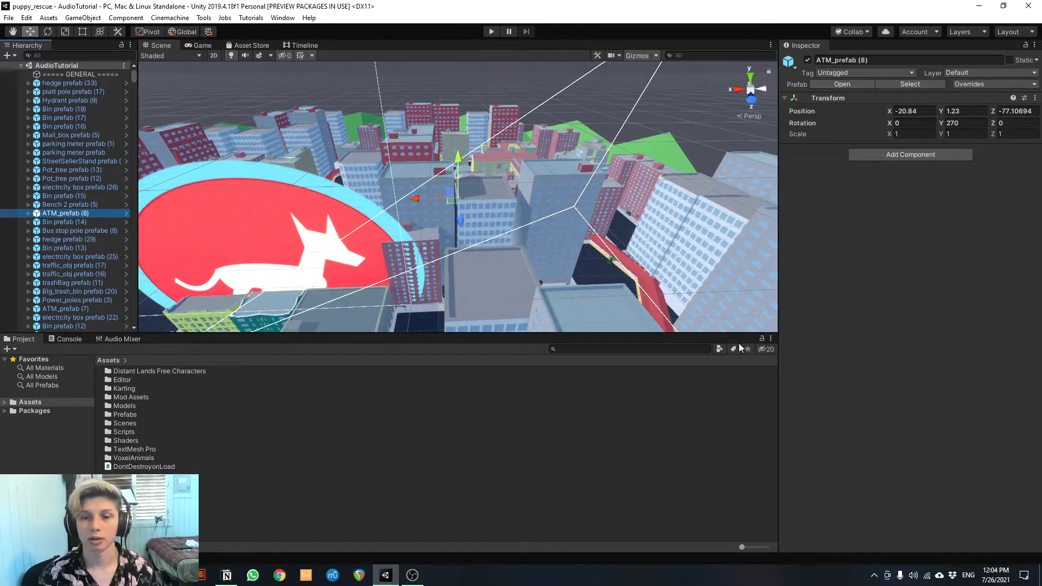
pyautogui.click(8, 405)
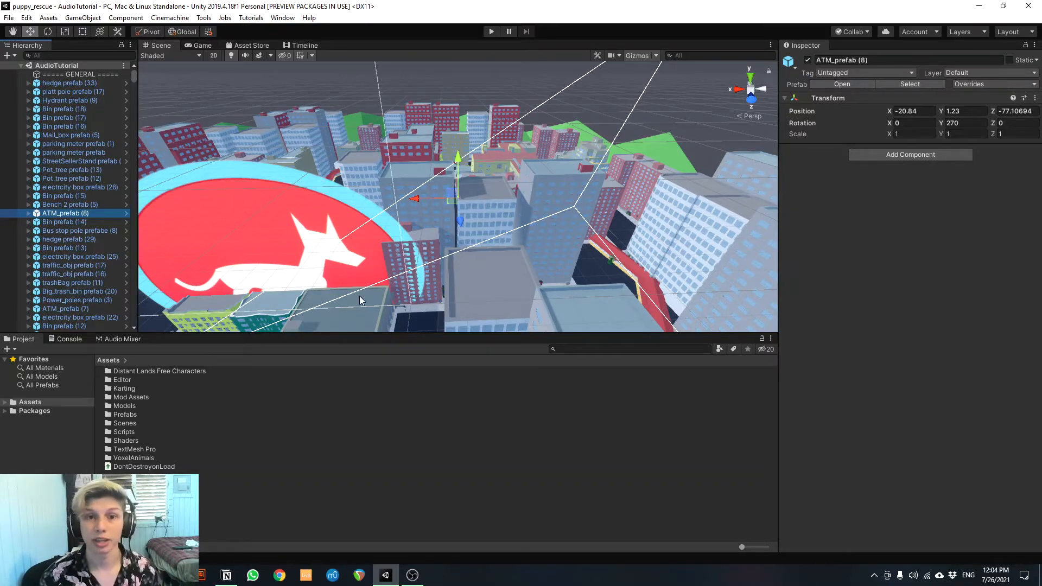
pyautogui.click(492, 32)
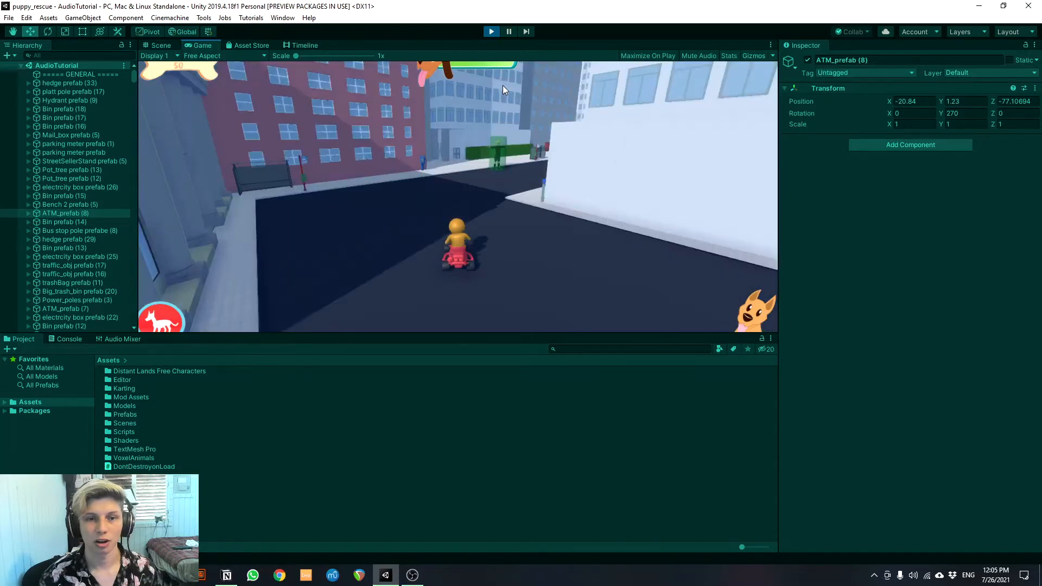
pyautogui.click(491, 31)
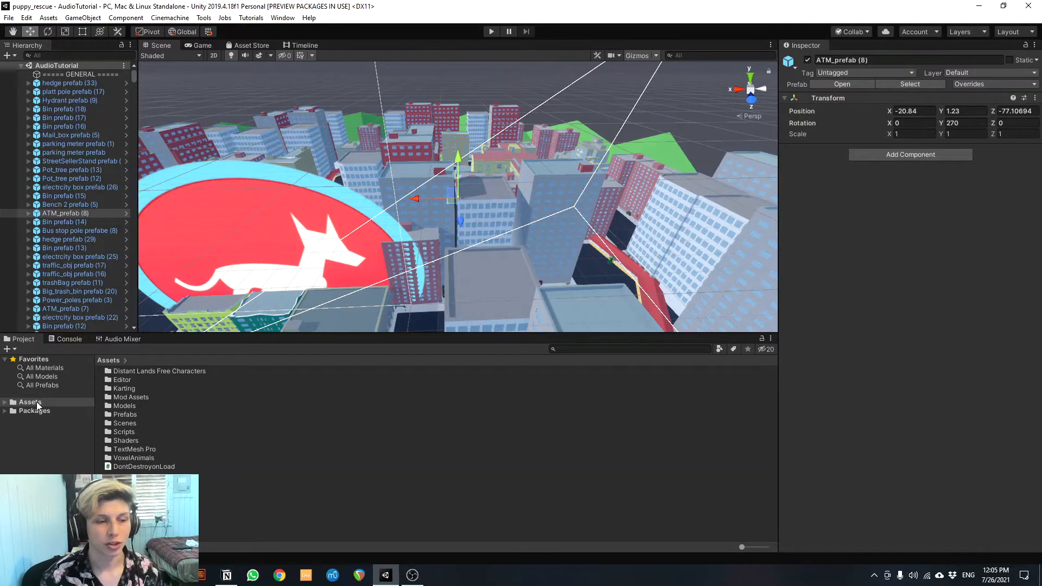
# Create a new folder named Audio inside Assets and open it
pyautogui.click(13, 403)
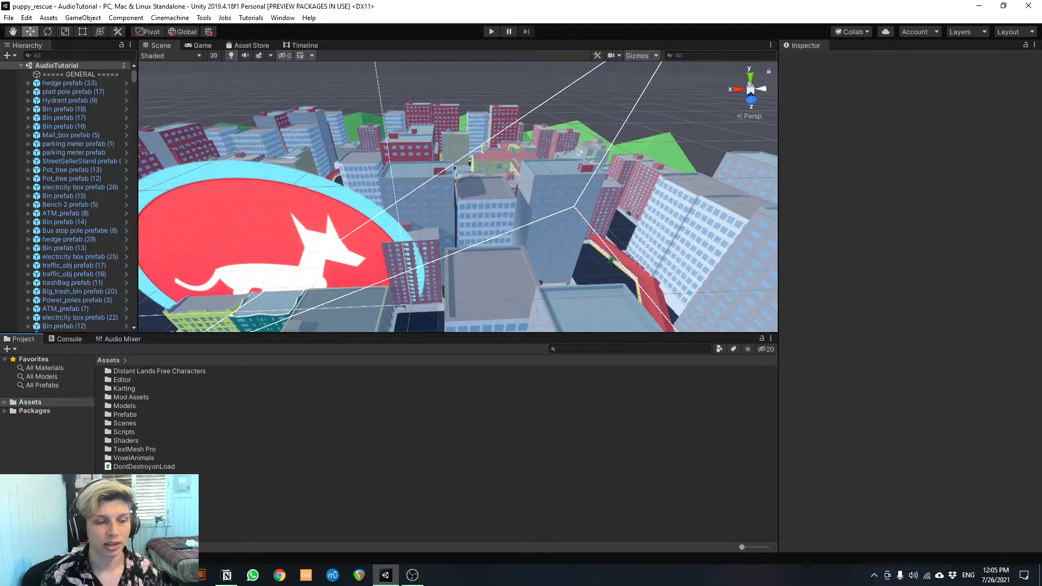
pyautogui.rightClick(143, 481)
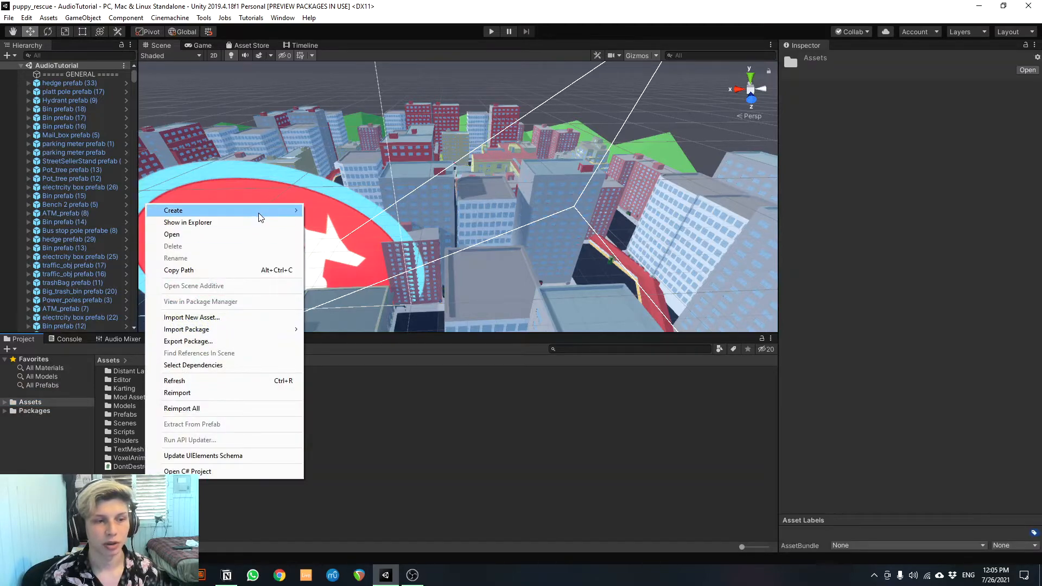
pyautogui.moveTo(172, 210)
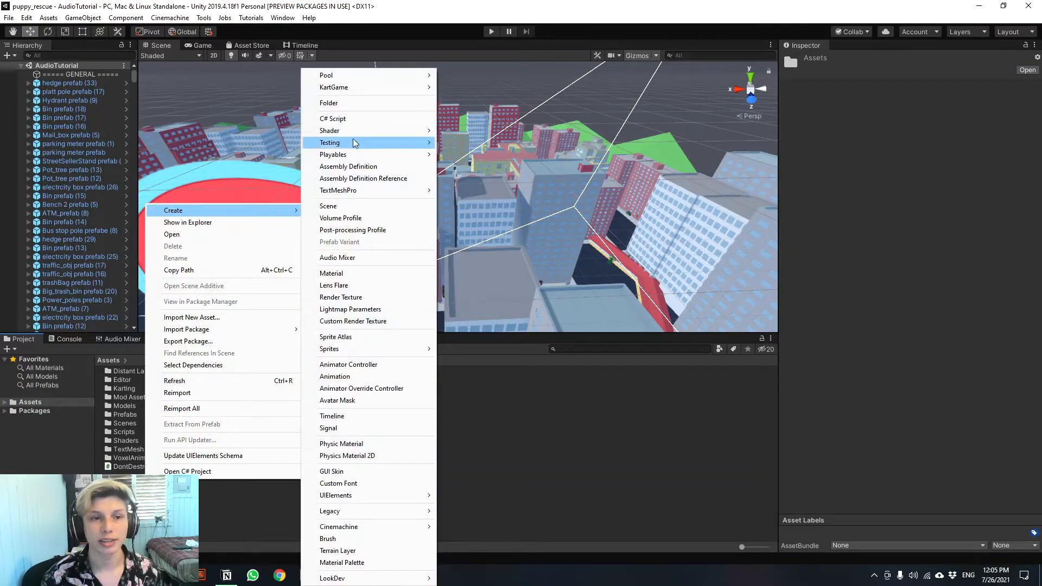
pyautogui.click(366, 104)
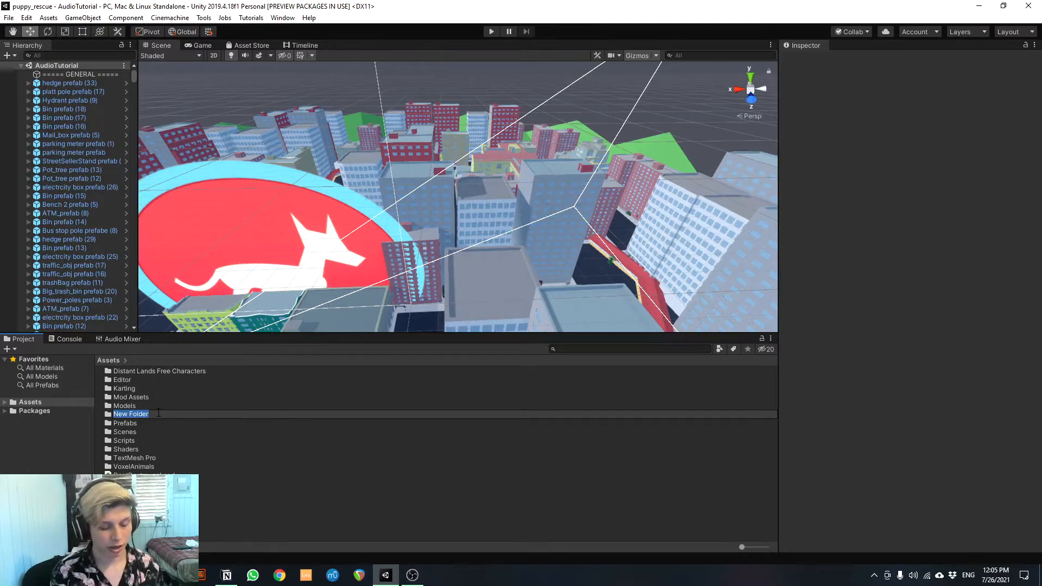
pyautogui.write('Audio')
pyautogui.press('Return')
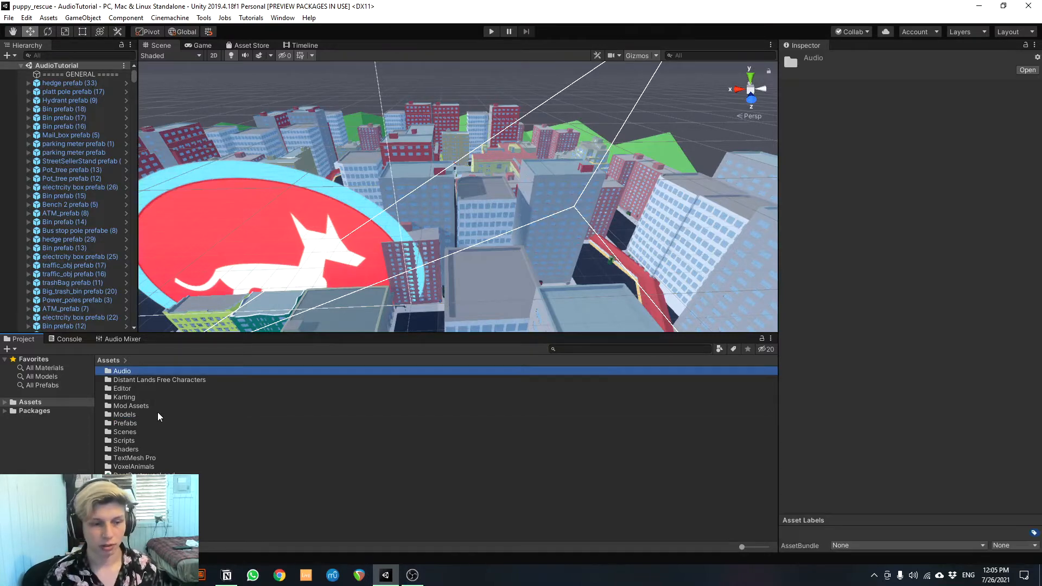
pyautogui.click(198, 513)
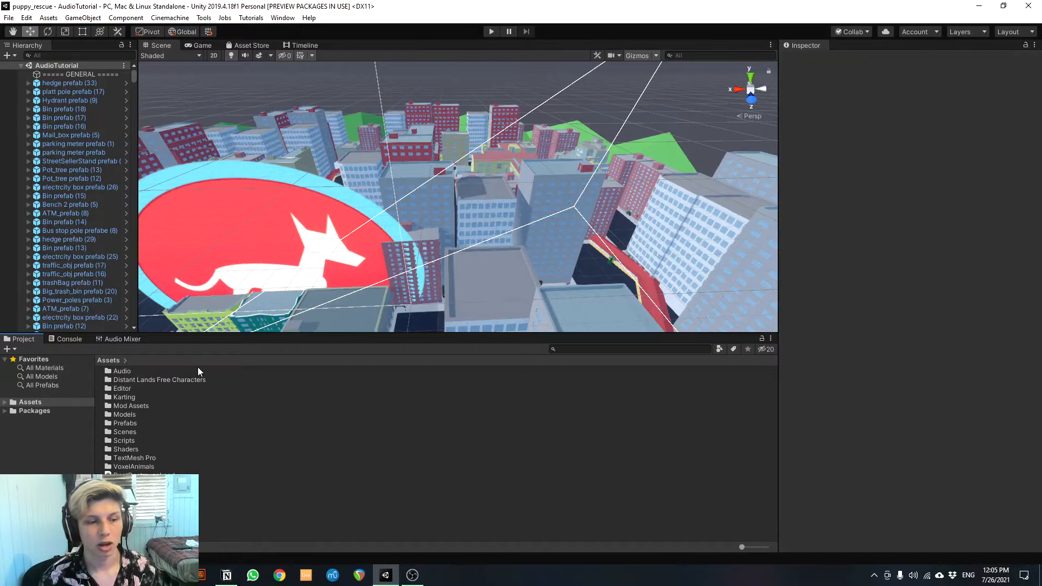
pyautogui.click(158, 372)
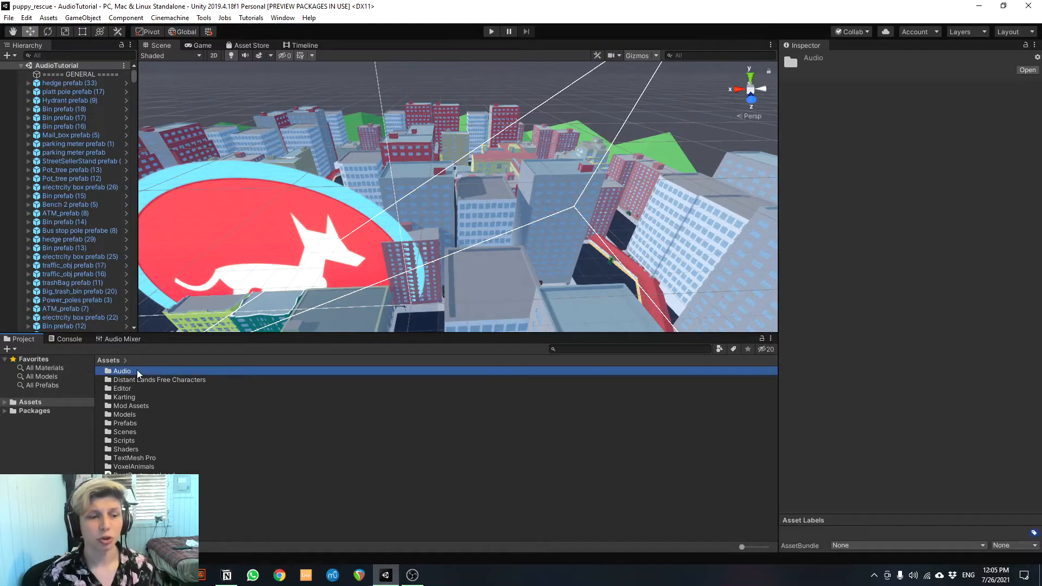
pyautogui.doubleClick(135, 372)
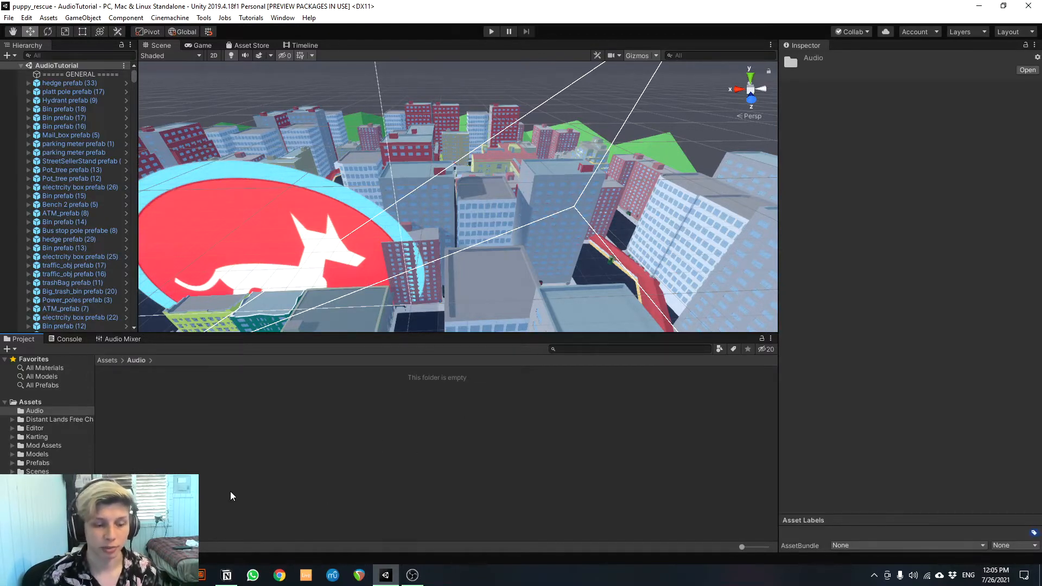
pyautogui.hotkey('alt', 'Tab')
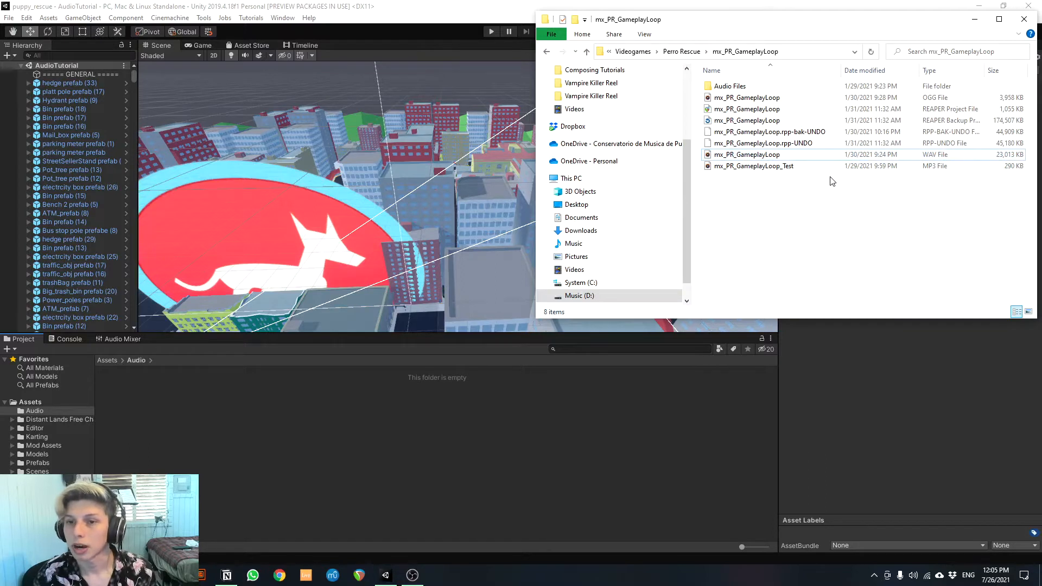
# Drag the mx_PR_GameplayLoop OGG file from File Explorer into the Audio folder
pyautogui.click(836, 99)
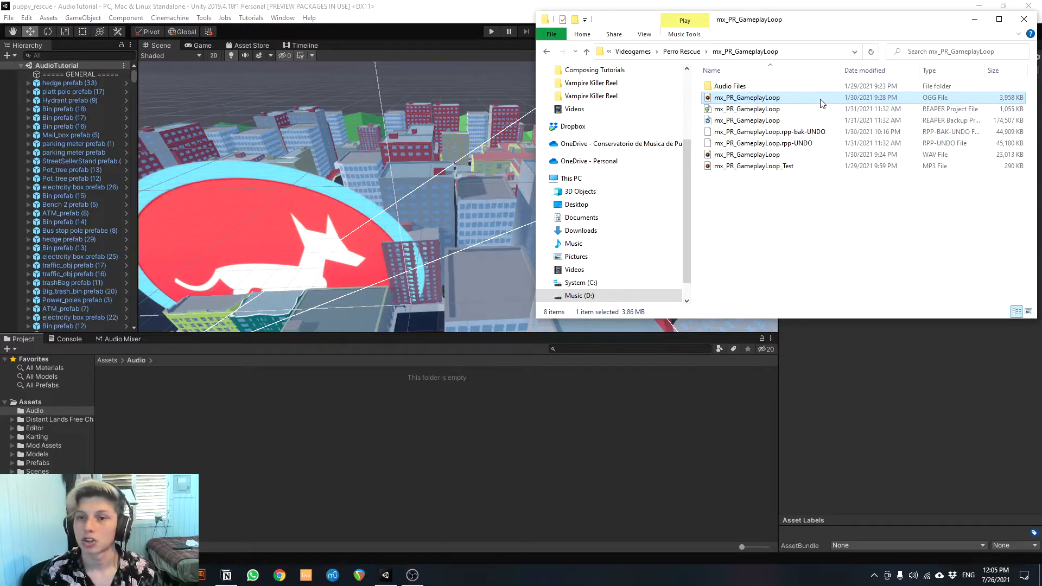
pyautogui.moveTo(821, 103); pyautogui.dragTo(515, 319)
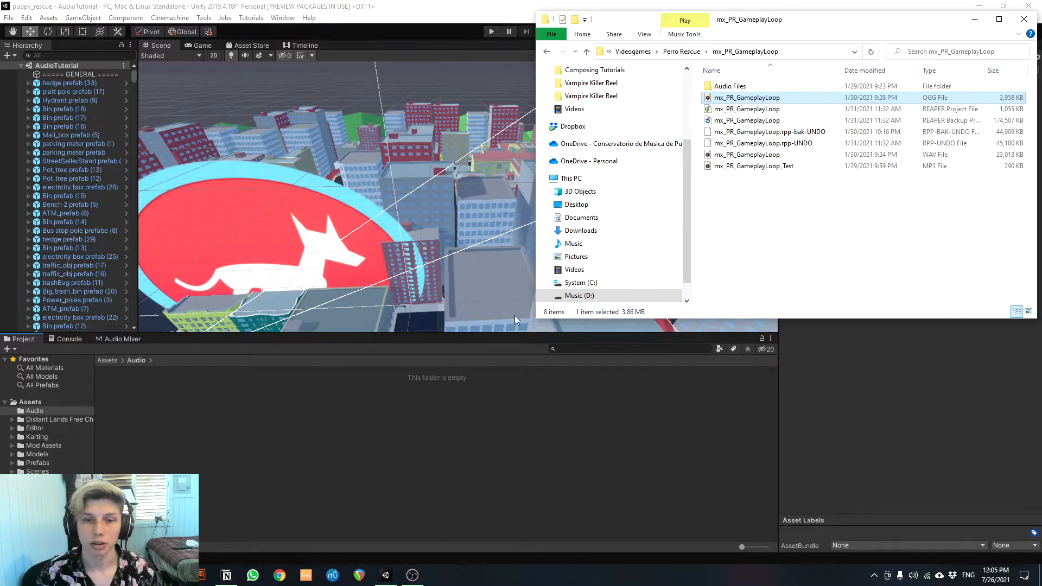
pyautogui.moveTo(367, 403); pyautogui.dragTo(320, 410)
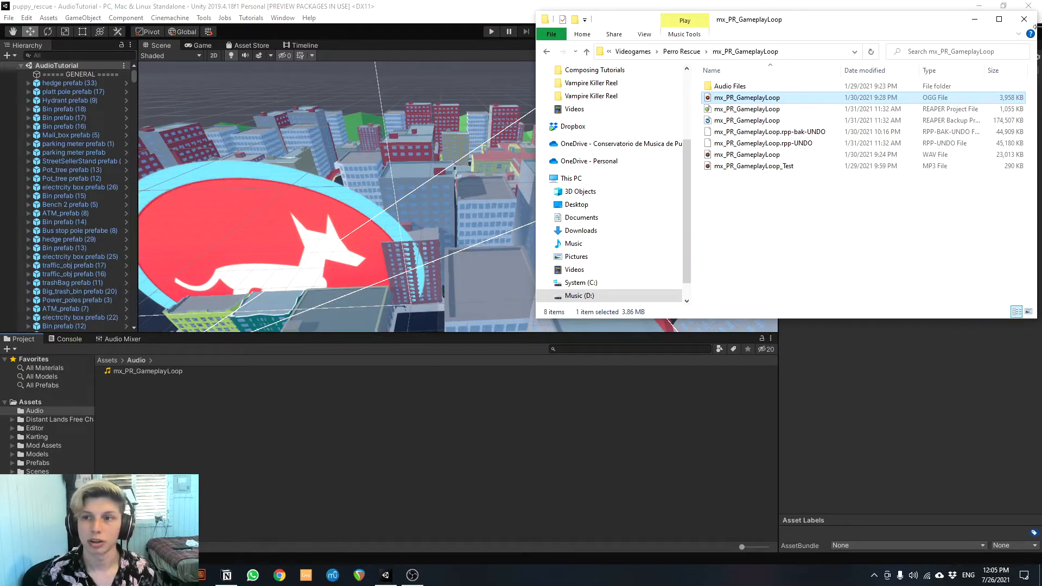
pyautogui.click(977, 23)
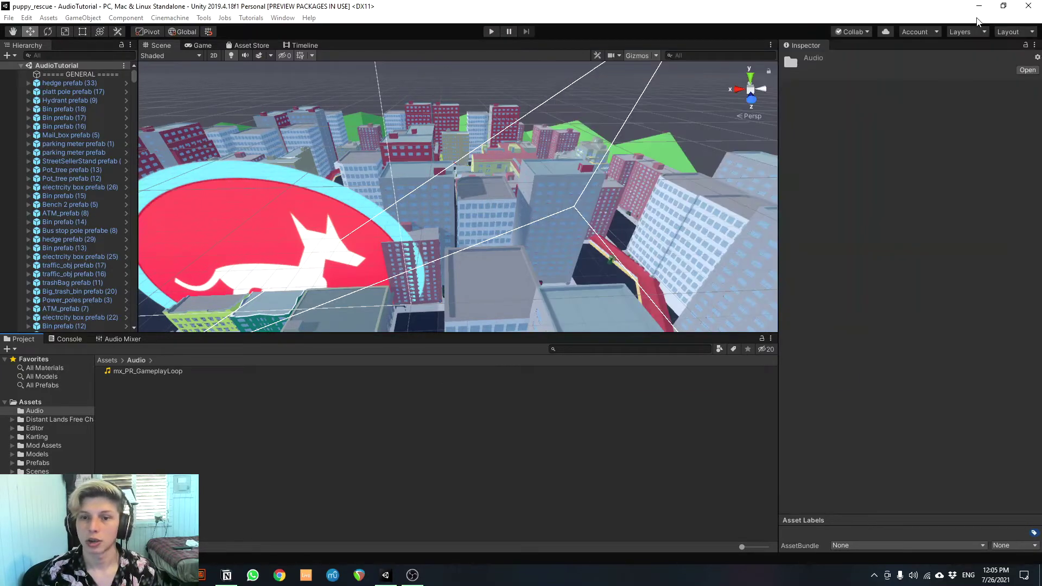
# Bring up the Import New Asset dialog for Audio, then cancel without importing
pyautogui.rightClick(125, 411)
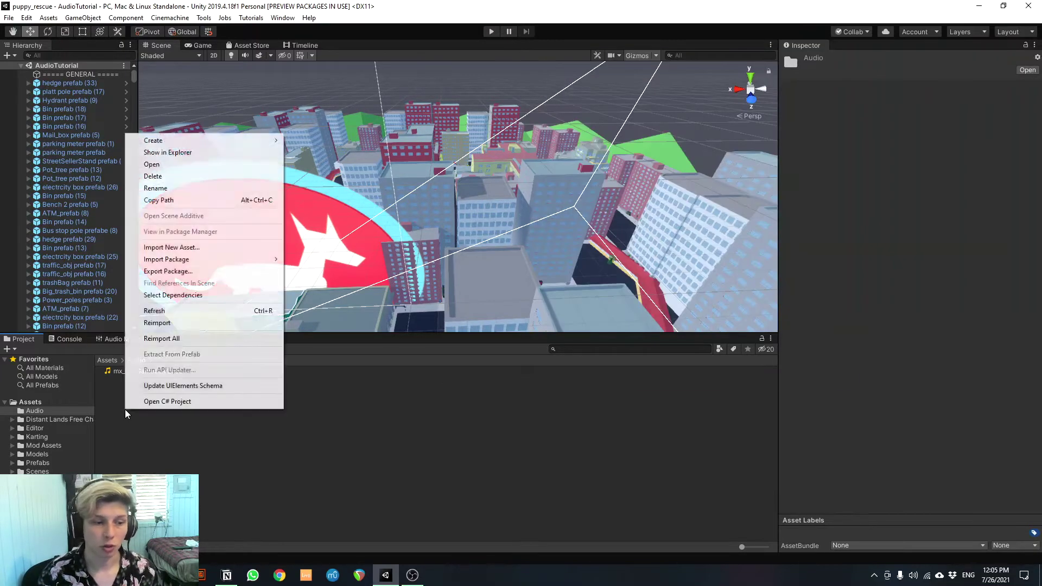
pyautogui.click(196, 247)
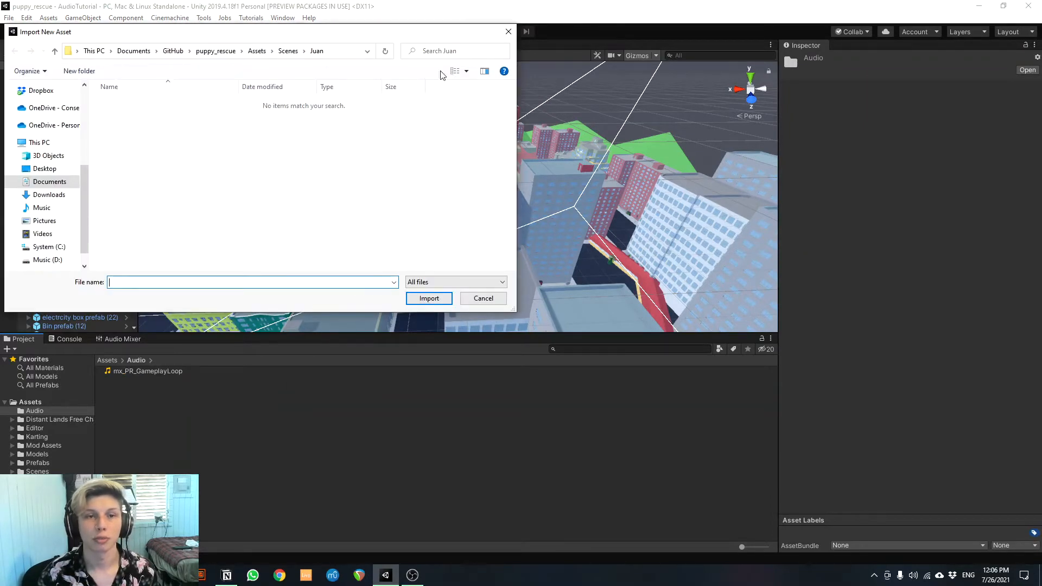
pyautogui.click(508, 32)
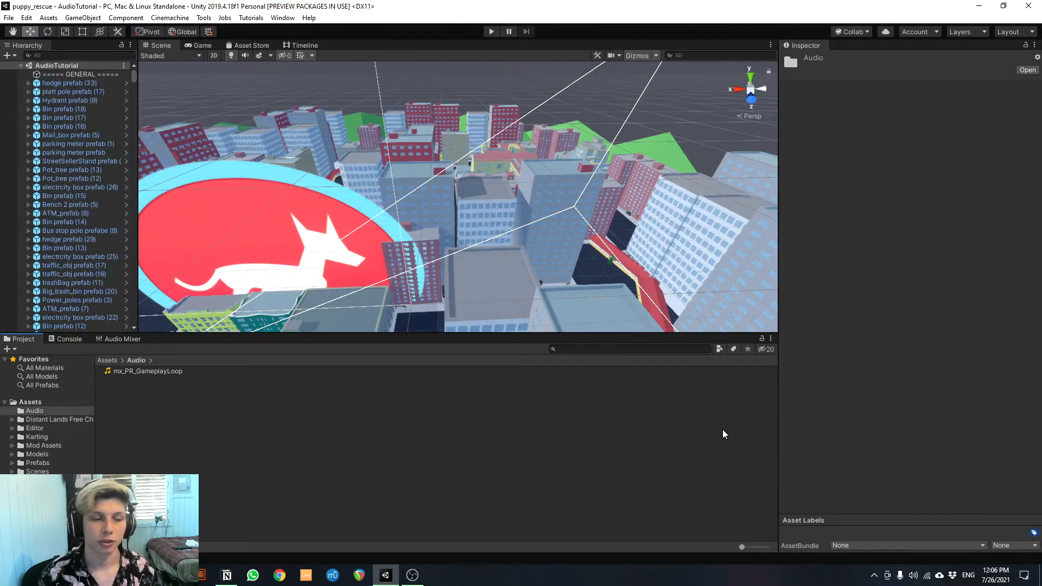
pyautogui.click(170, 374)
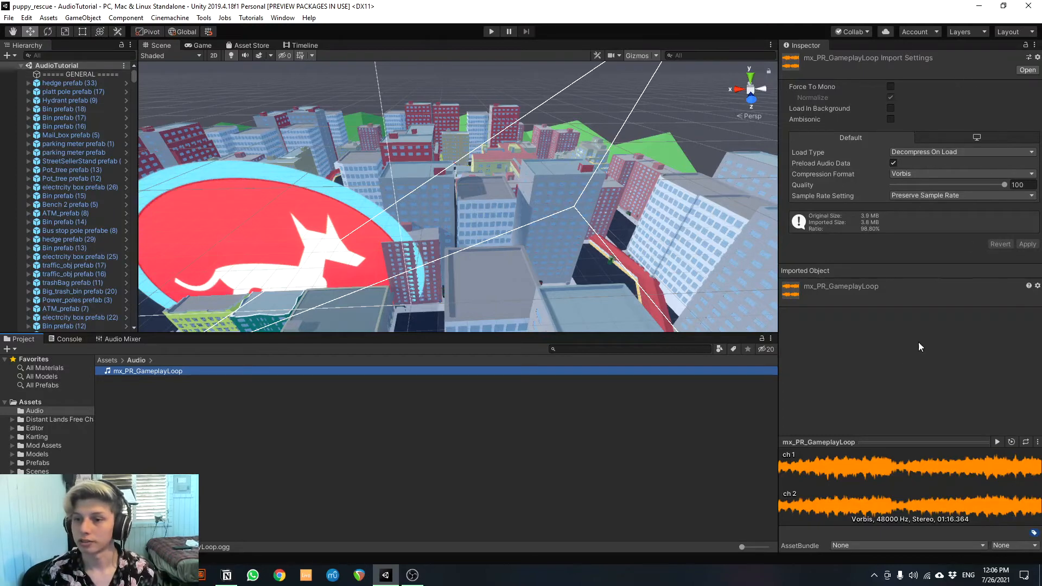
pyautogui.click(998, 439)
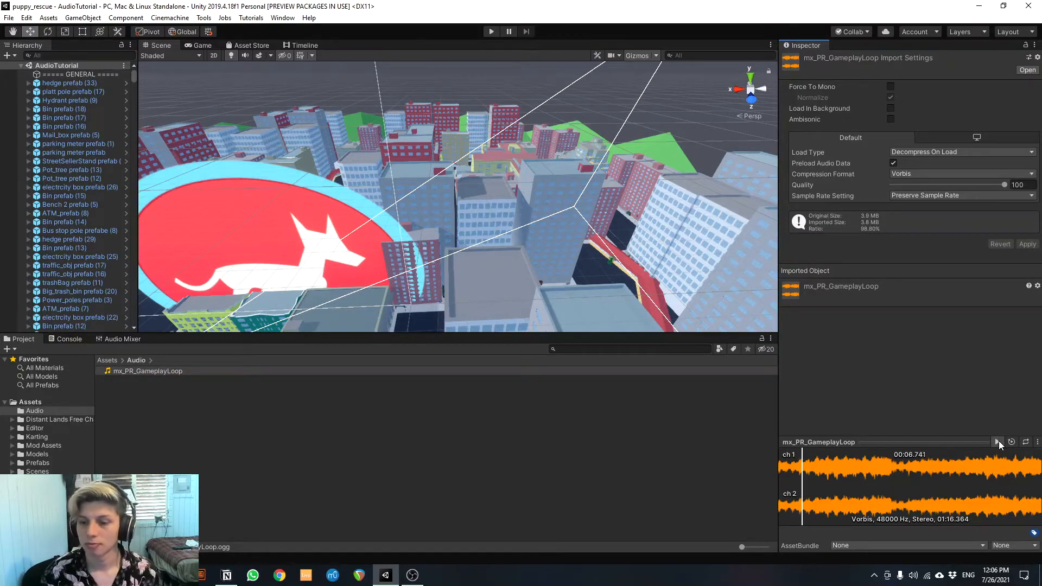
pyautogui.click(1000, 440)
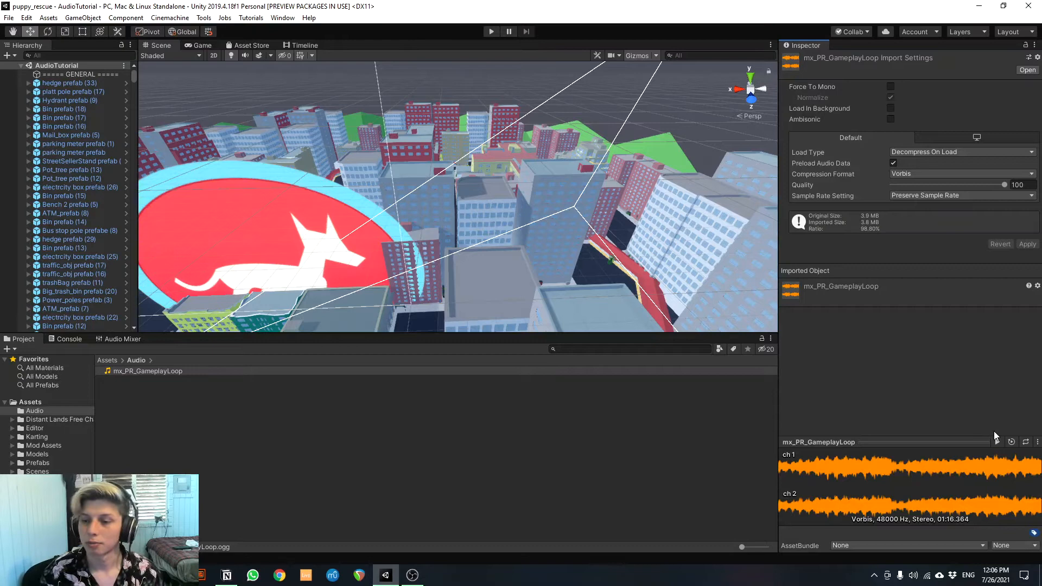
pyautogui.click(242, 410)
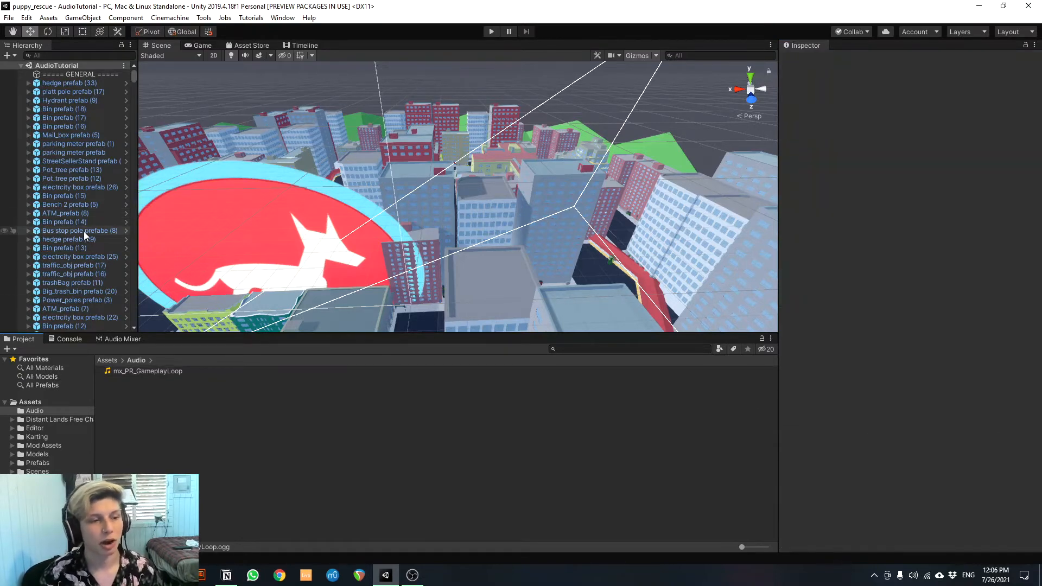
pyautogui.scroll(-2, 87, 232)
pyautogui.scroll(2, 127, 71)
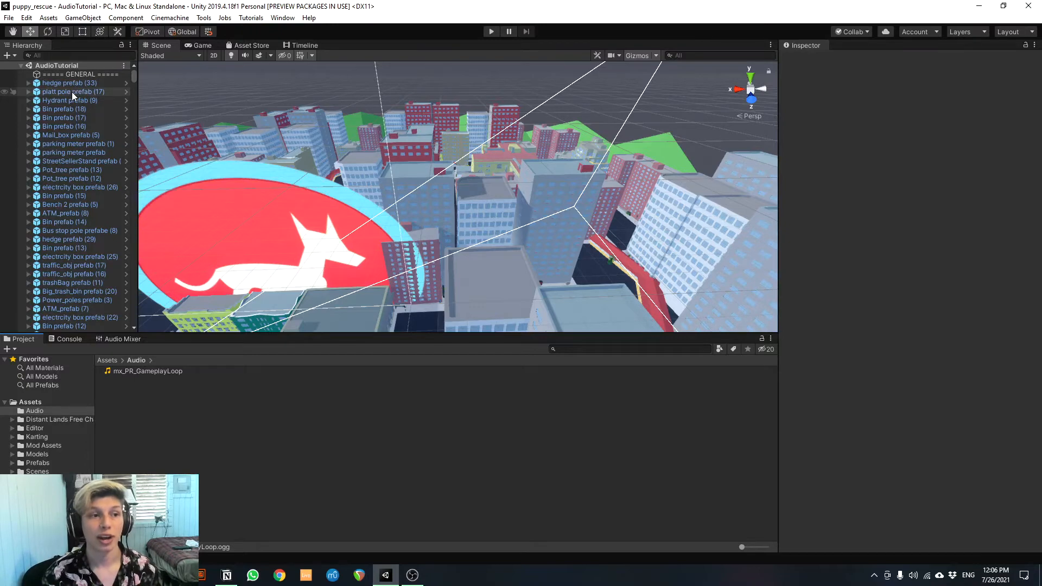
# Create an empty GameObject named MUSIC and place it just above '===== UI ====='
pyautogui.click(7, 55)
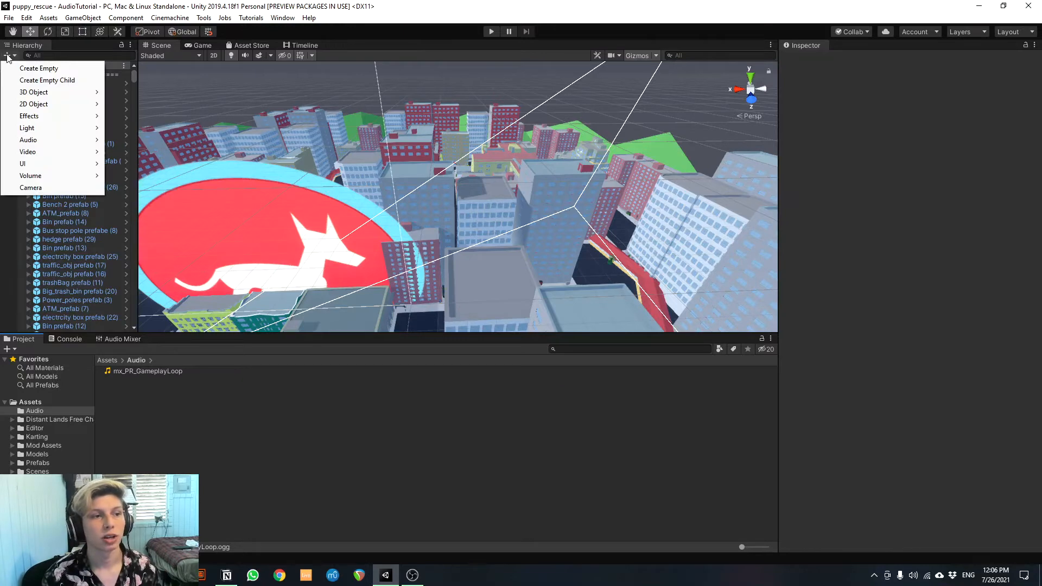
pyautogui.click(28, 72)
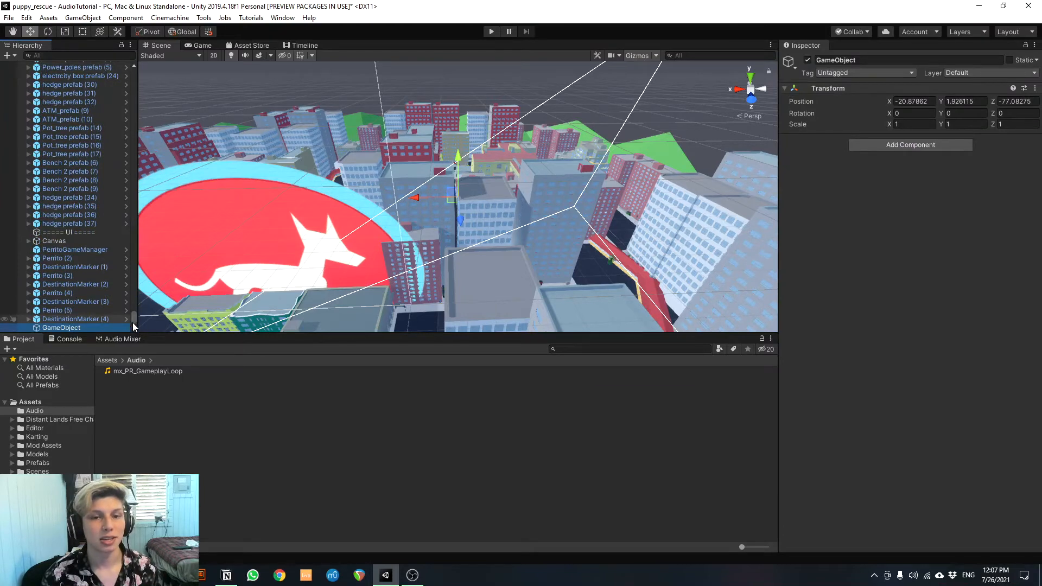
pyautogui.doubleClick(80, 326)
pyautogui.moveTo(61, 328)
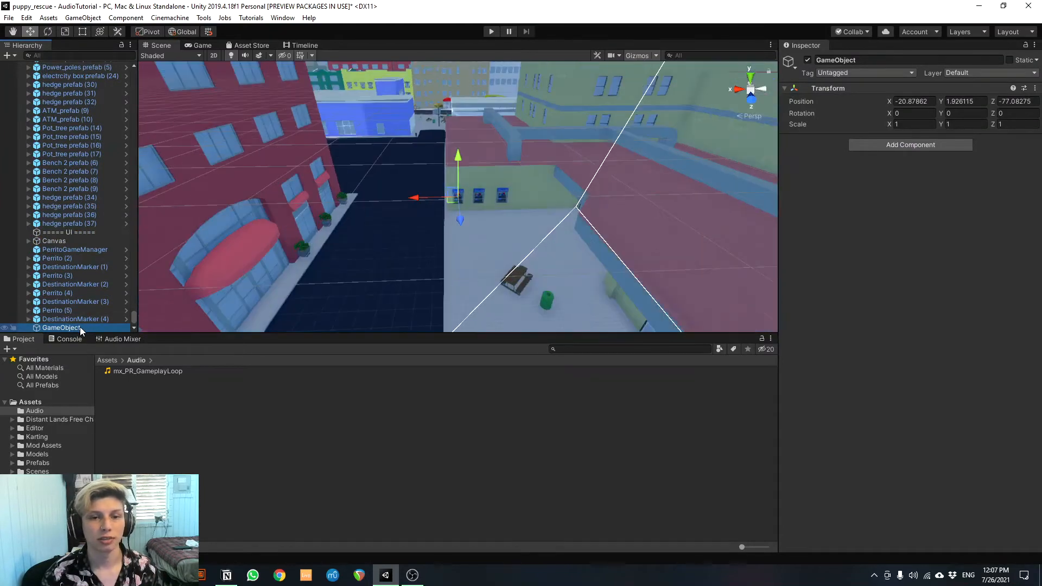
pyautogui.click(52, 326)
pyautogui.write('M')
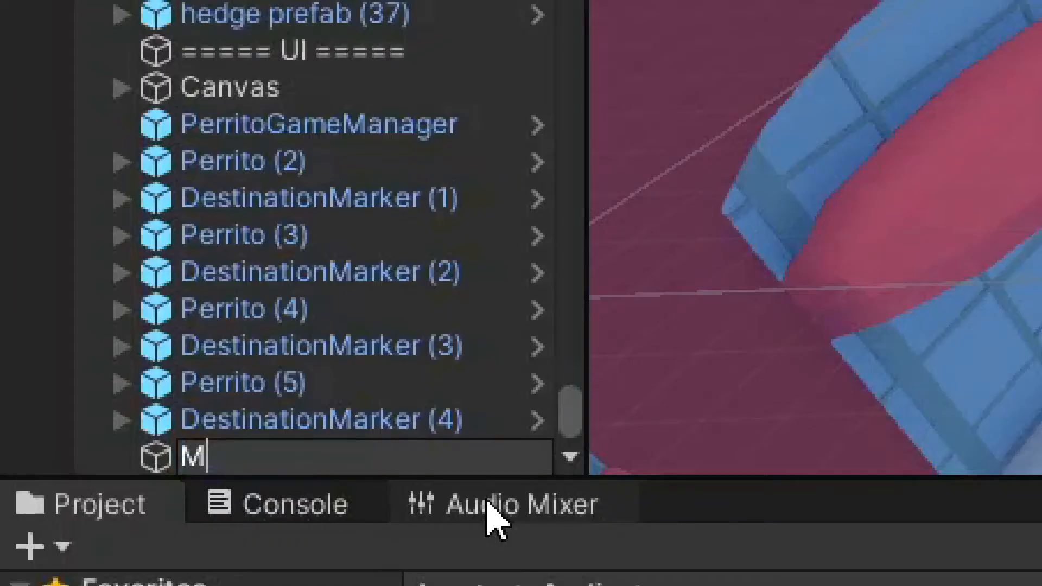
pyautogui.write('USIC')
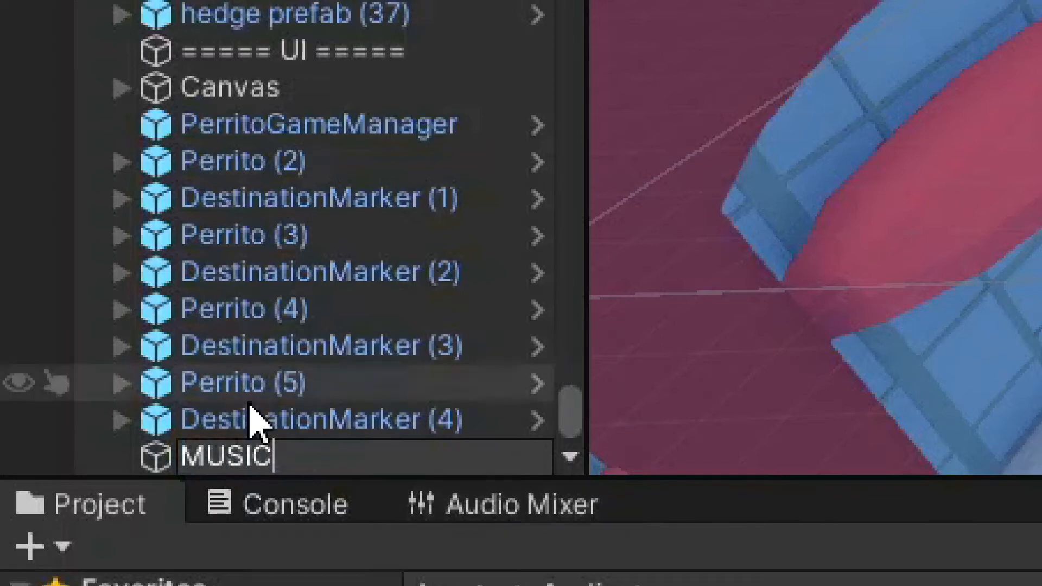
pyautogui.moveTo(154, 465); pyautogui.dragTo(167, 45)
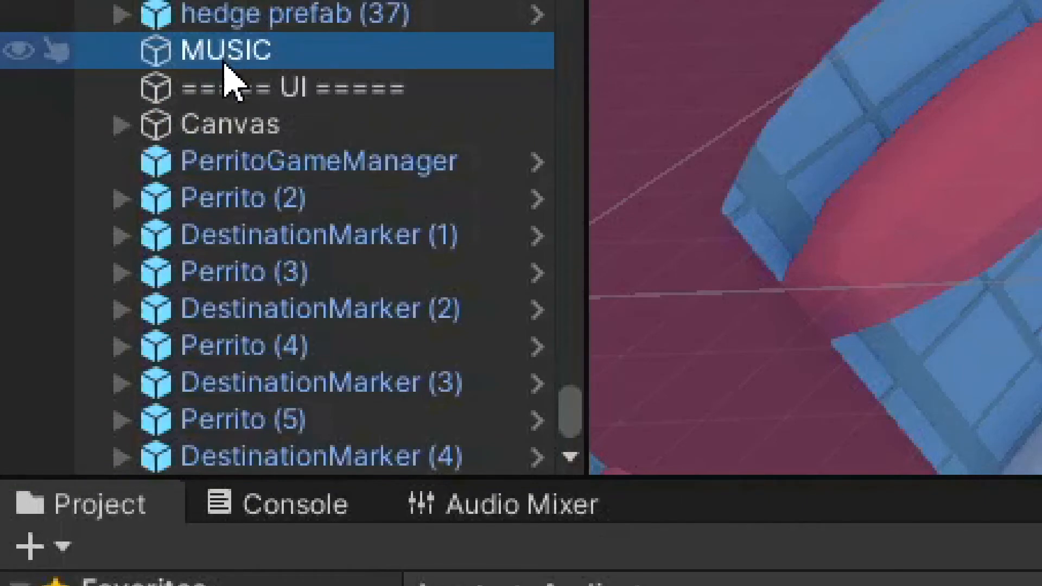
pyautogui.scroll(10, 228, 57)
pyautogui.scroll(10, 228, 57)
pyautogui.scroll(-10, 244, 33)
pyautogui.scroll(-10, 245, 32)
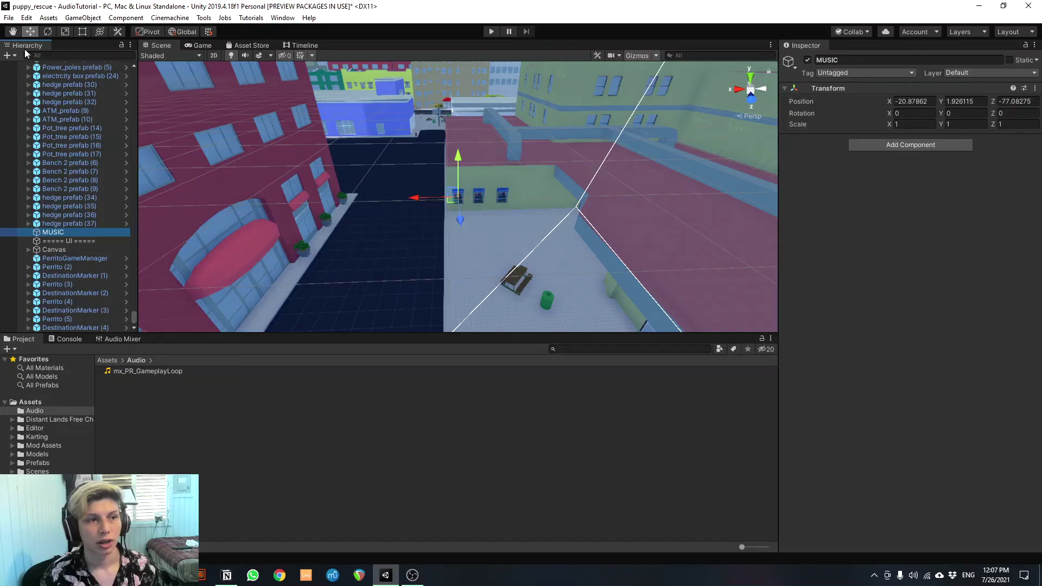
# Create an empty GameObject named Gameplay Loop and move it directly below MUSIC
pyautogui.click(7, 55)
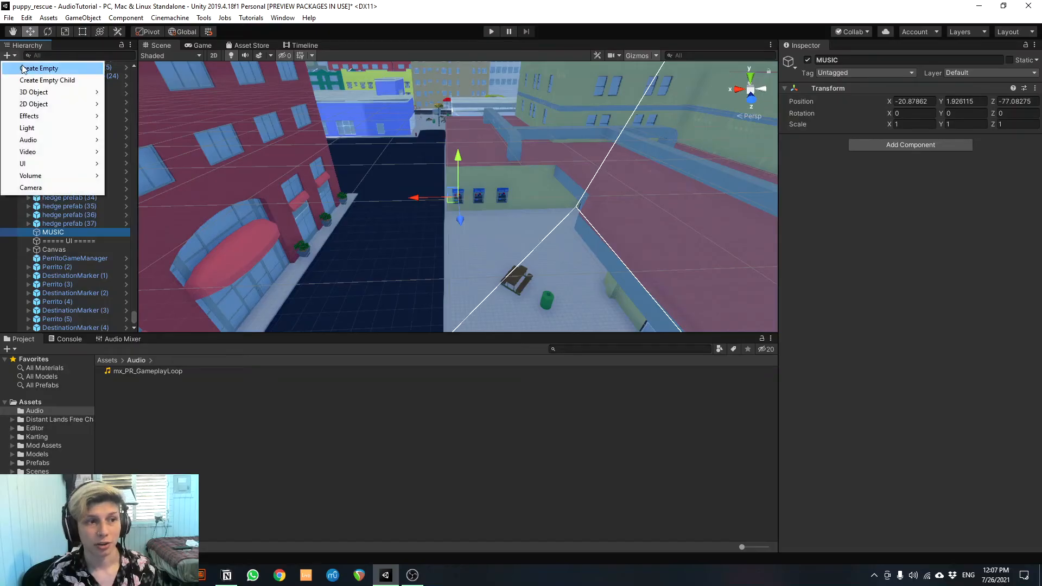
pyautogui.click(29, 67)
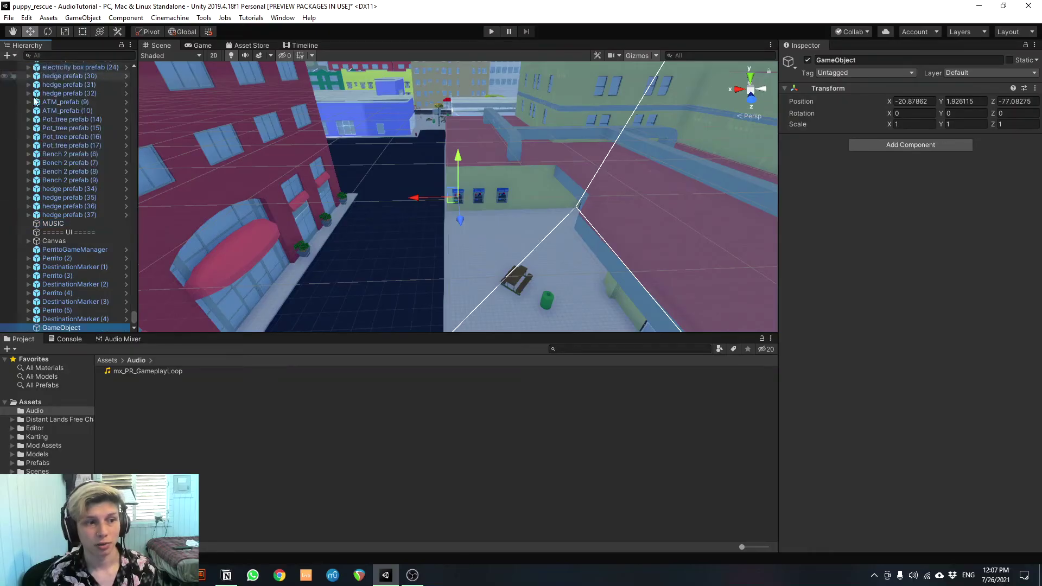
pyautogui.click(61, 326)
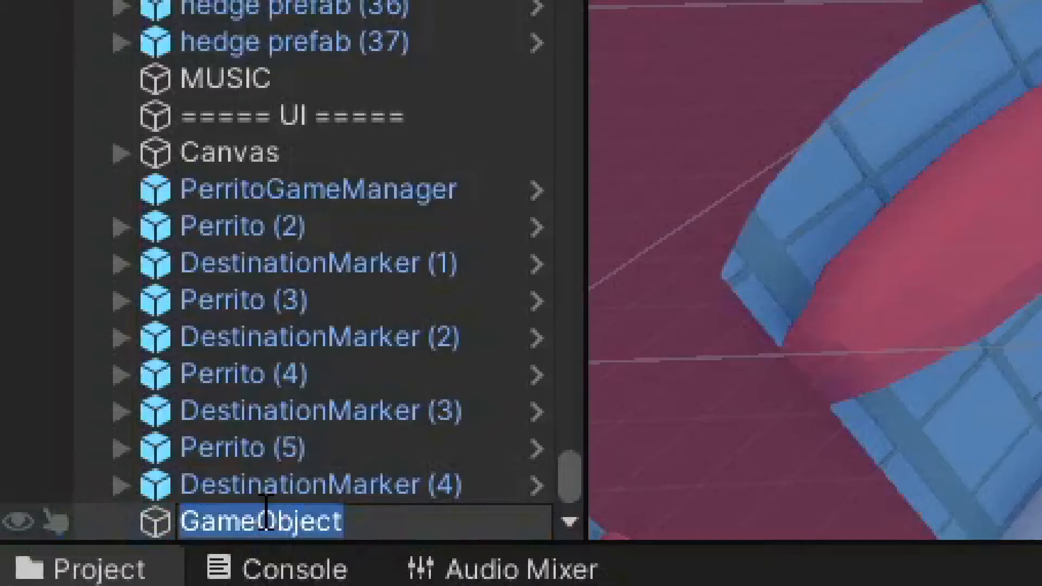
pyautogui.write('Gm')
pyautogui.press('BackSpace')
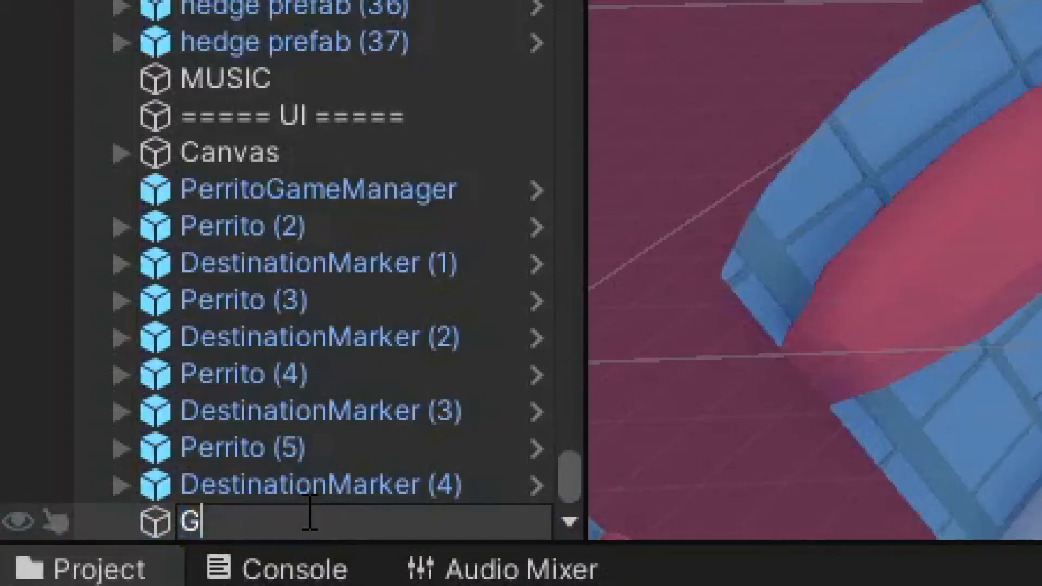
pyautogui.write('ameplay')
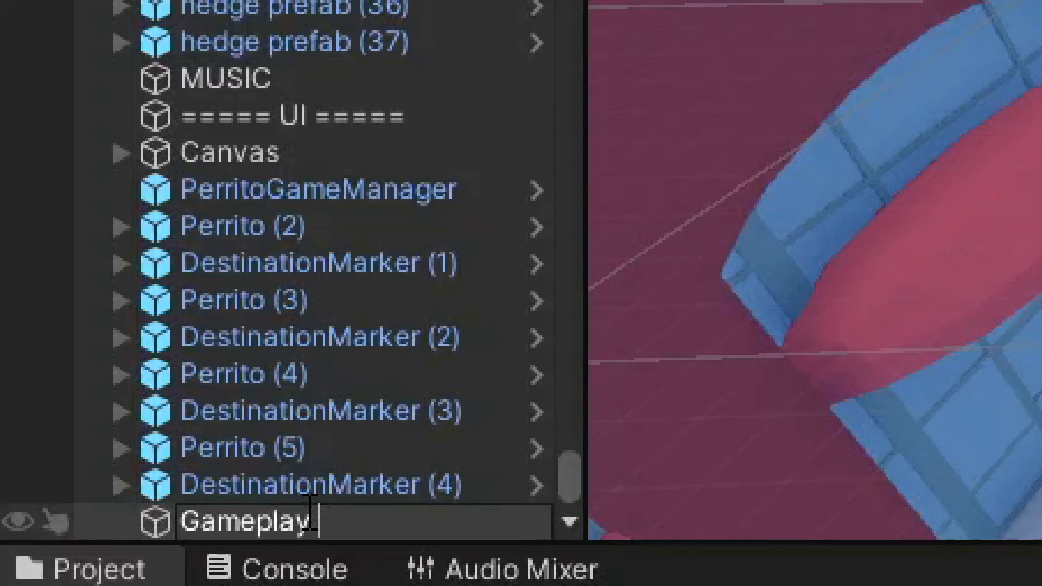
pyautogui.write(' Loop')
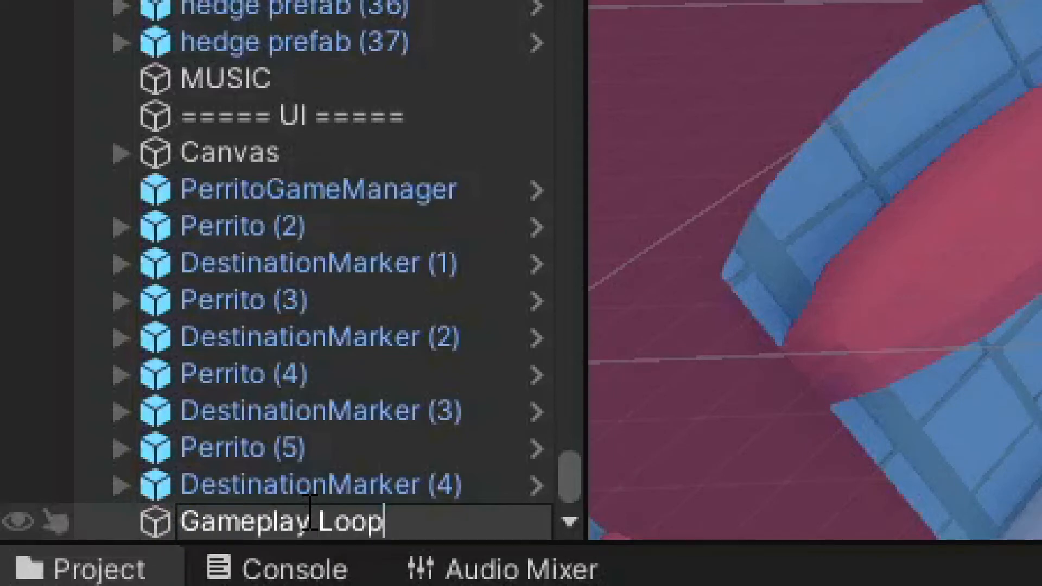
pyautogui.click(127, 521)
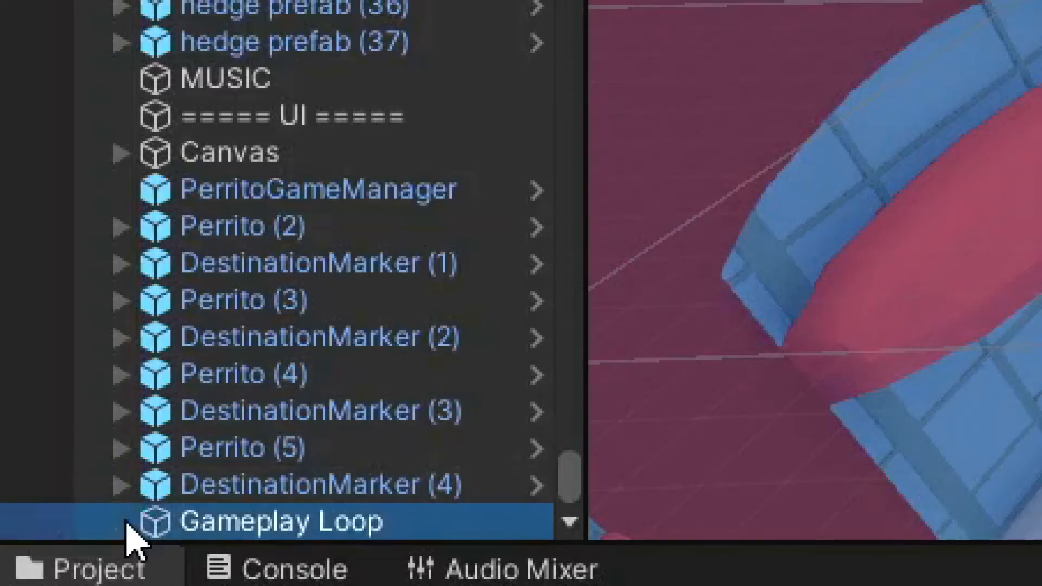
pyautogui.moveTo(130, 525); pyautogui.dragTo(167, 118)
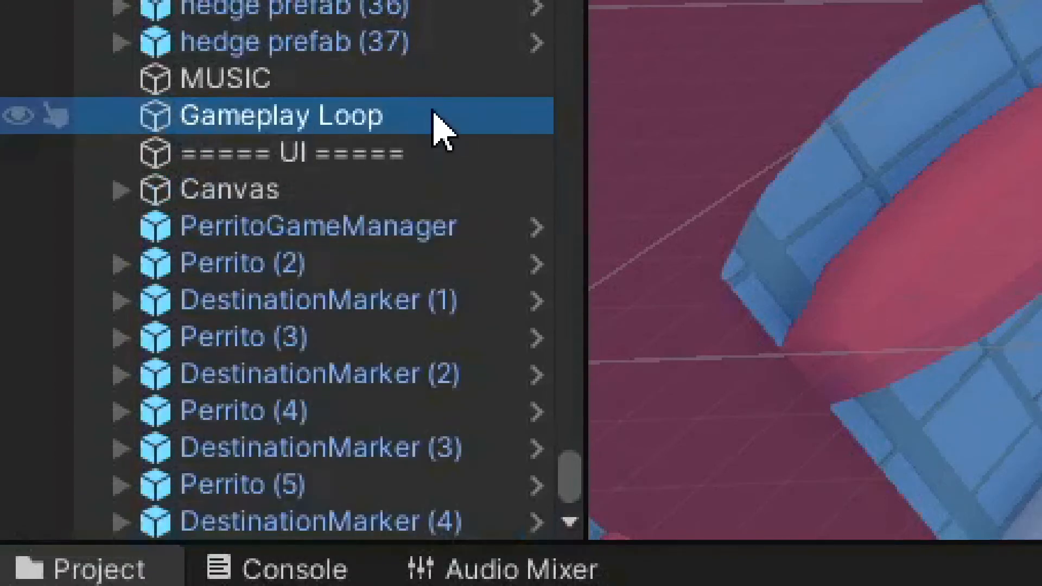
pyautogui.click(433, 89)
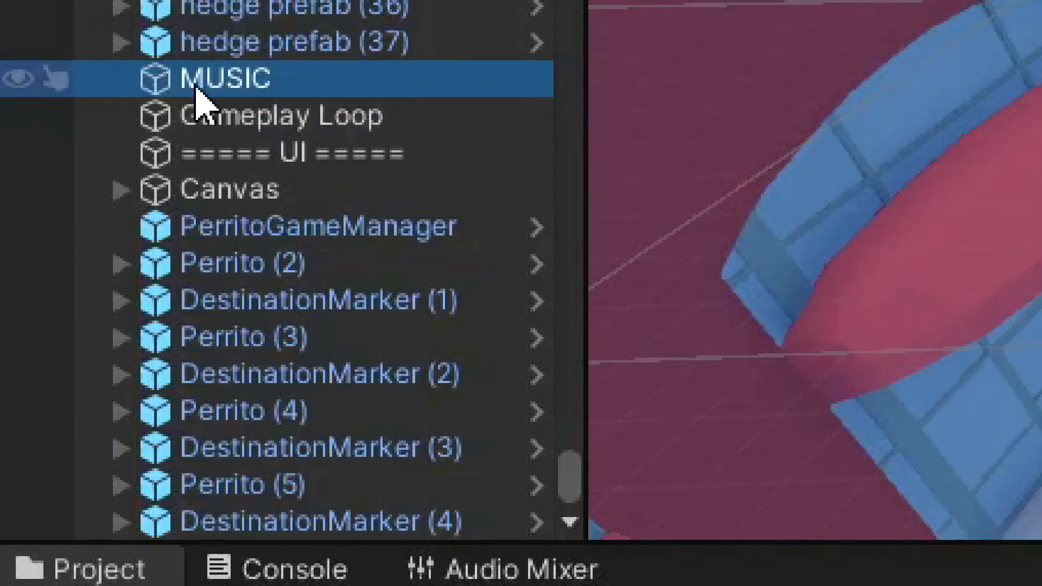
pyautogui.click(410, 123)
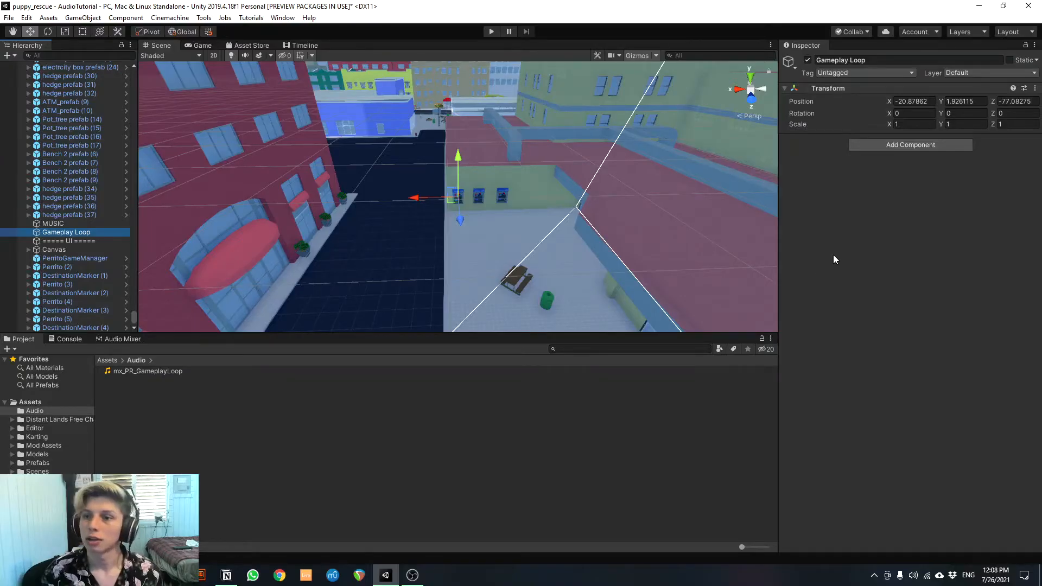
# Add an Audio Source component to the Gameplay Loop object
pyautogui.click(864, 220)
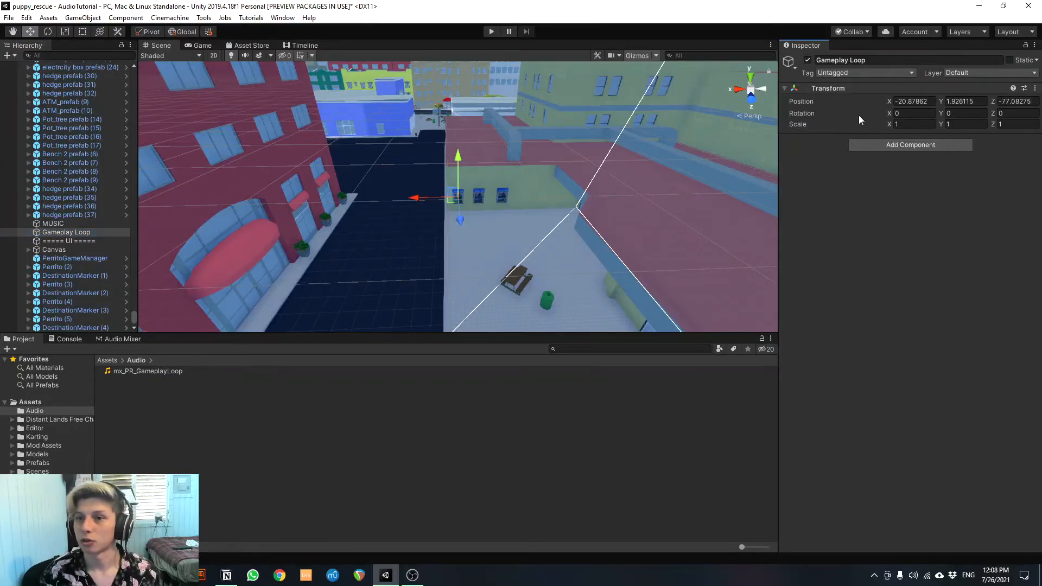
pyautogui.click(56, 233)
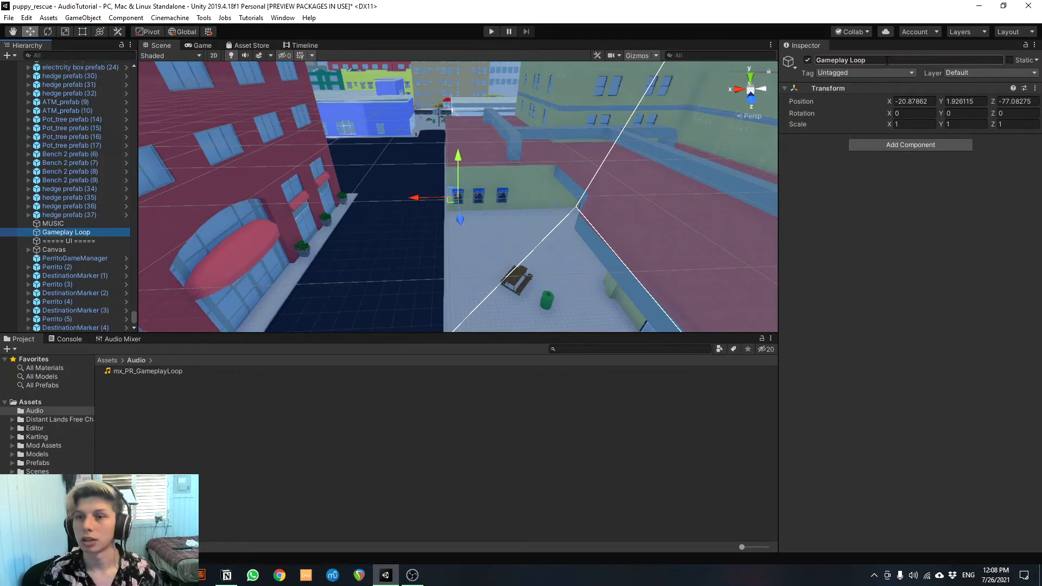
pyautogui.click(898, 144)
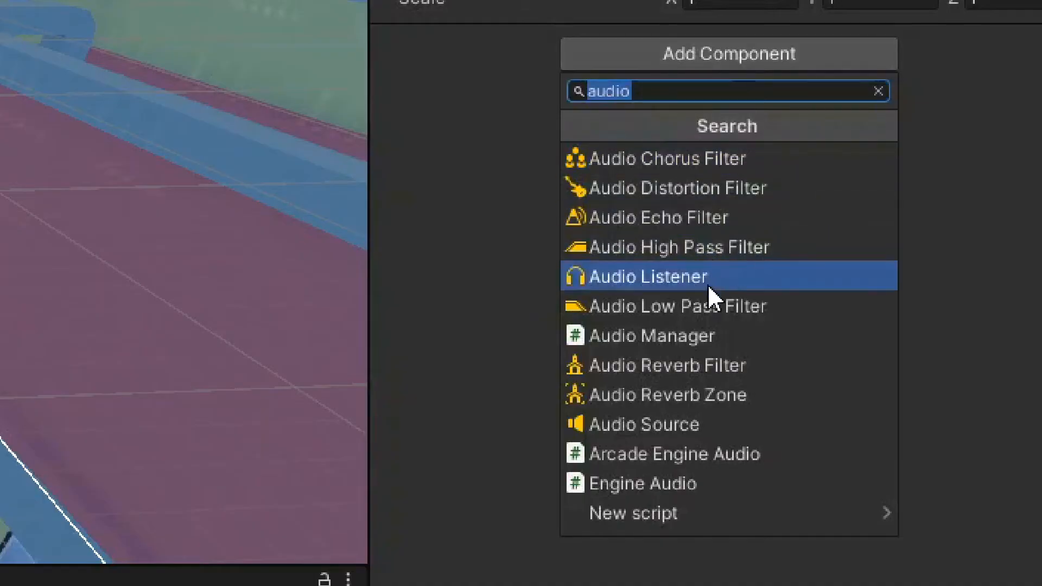
pyautogui.click(706, 428)
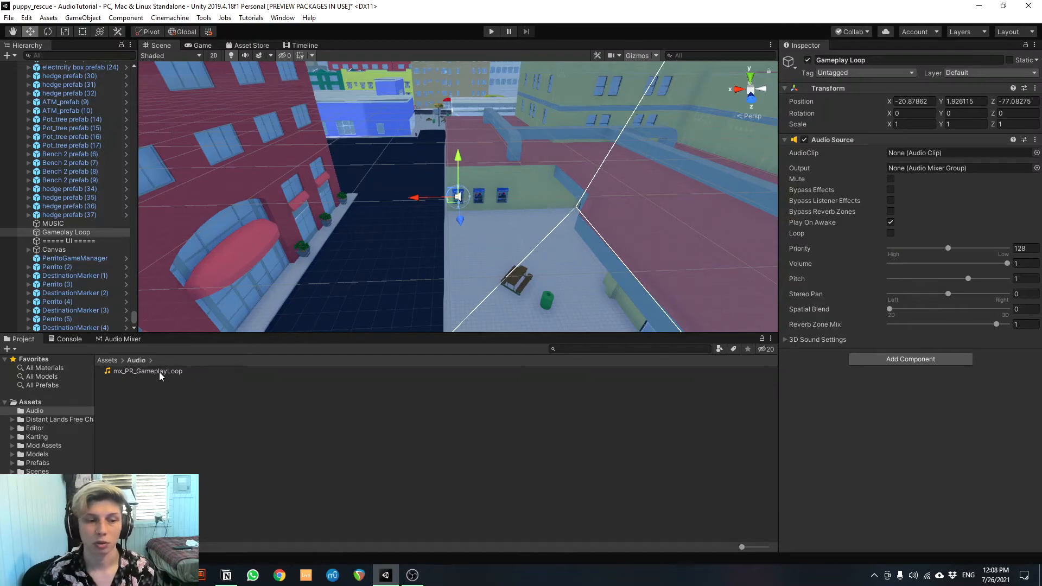
# Assign mx_PR_GameplayLoop as the Audio Source clip and enable Loop
pyautogui.moveTo(320, 358); pyautogui.dragTo(909, 155)
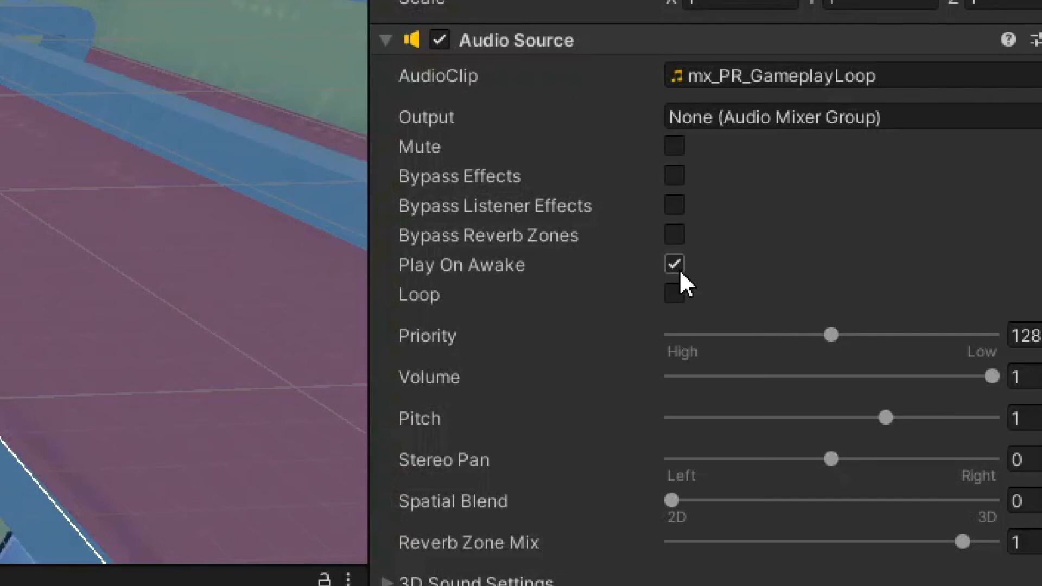
pyautogui.click(675, 294)
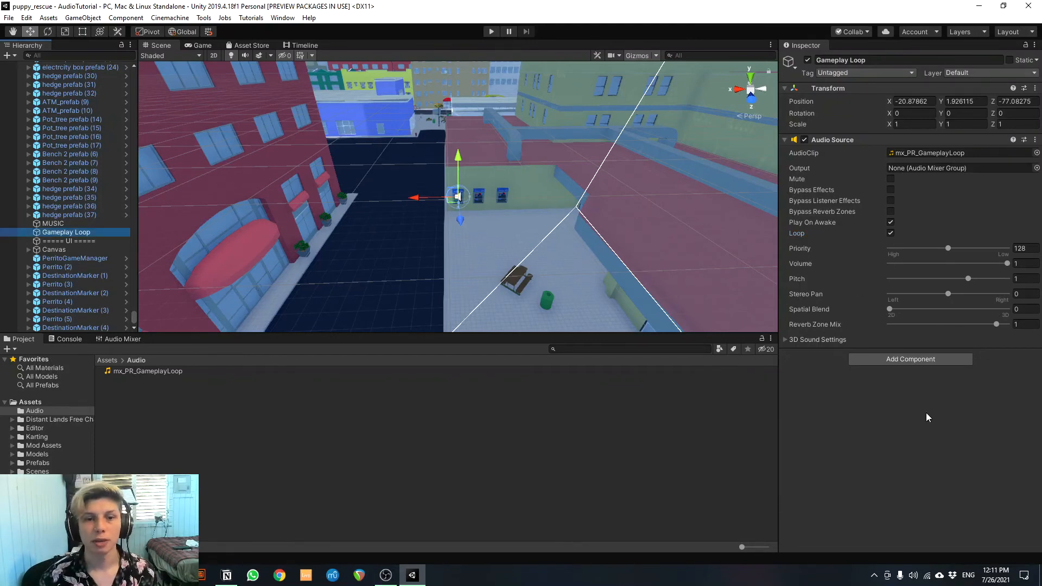
pyautogui.click(490, 32)
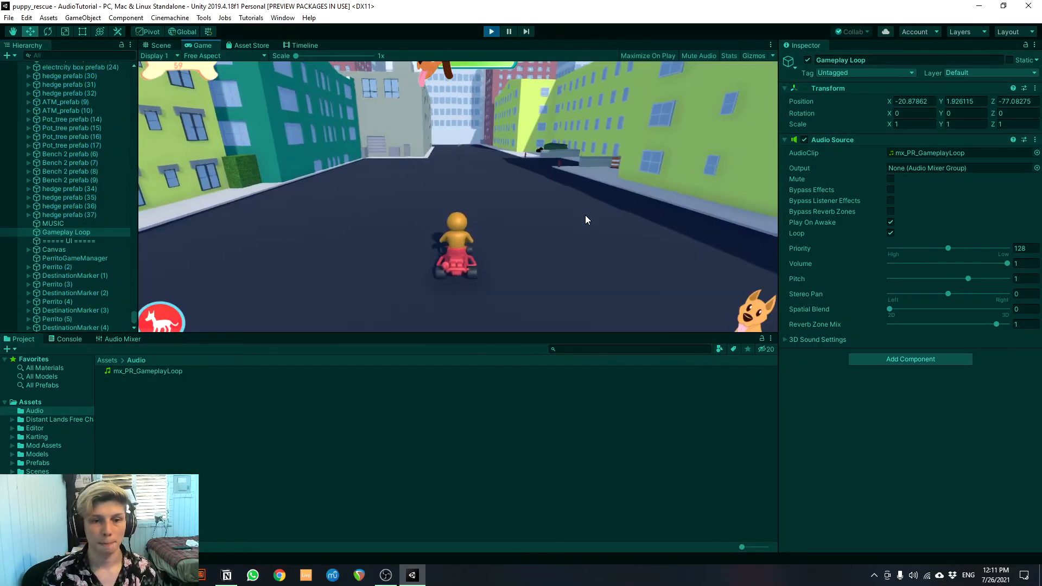
pyautogui.press('Up')
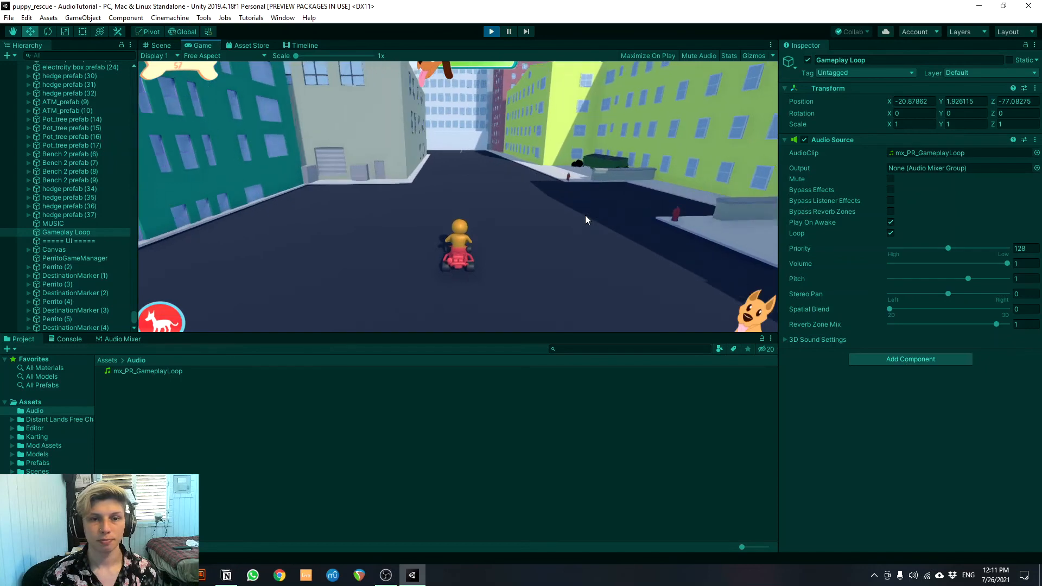
pyautogui.press('Up')
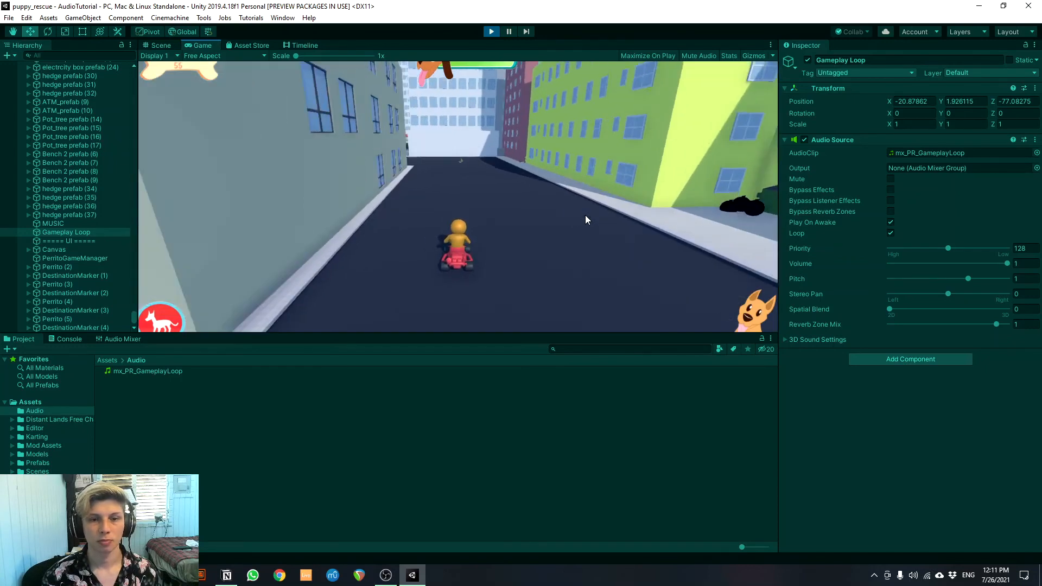
pyautogui.press('Left')
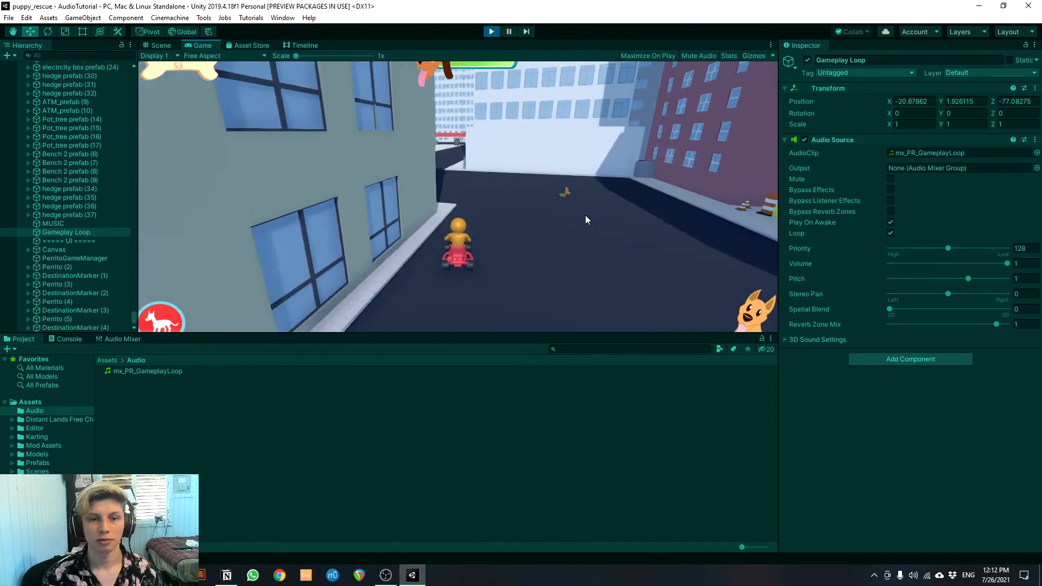
pyautogui.press('Left')
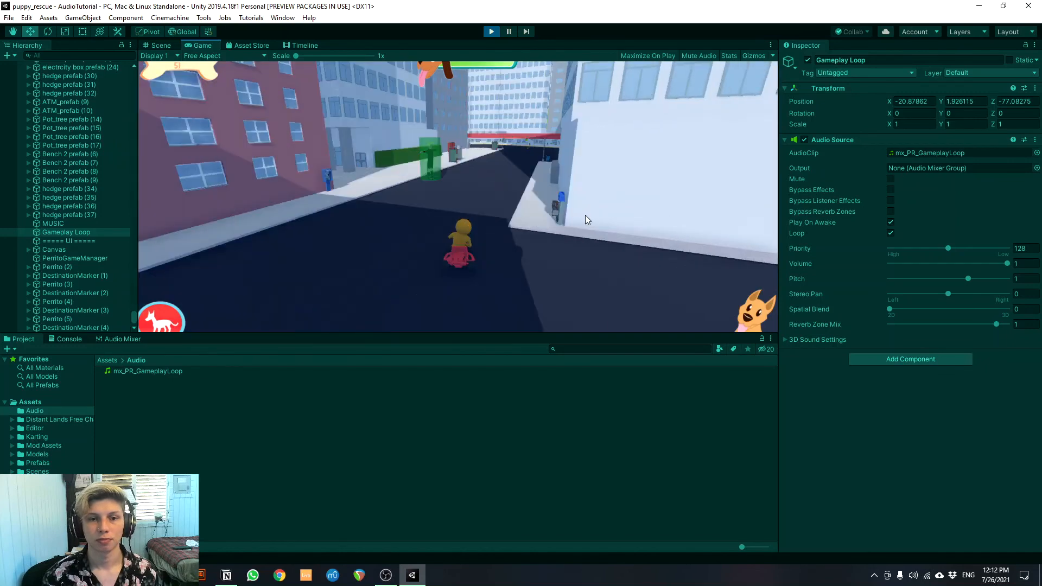
pyautogui.press('Right')
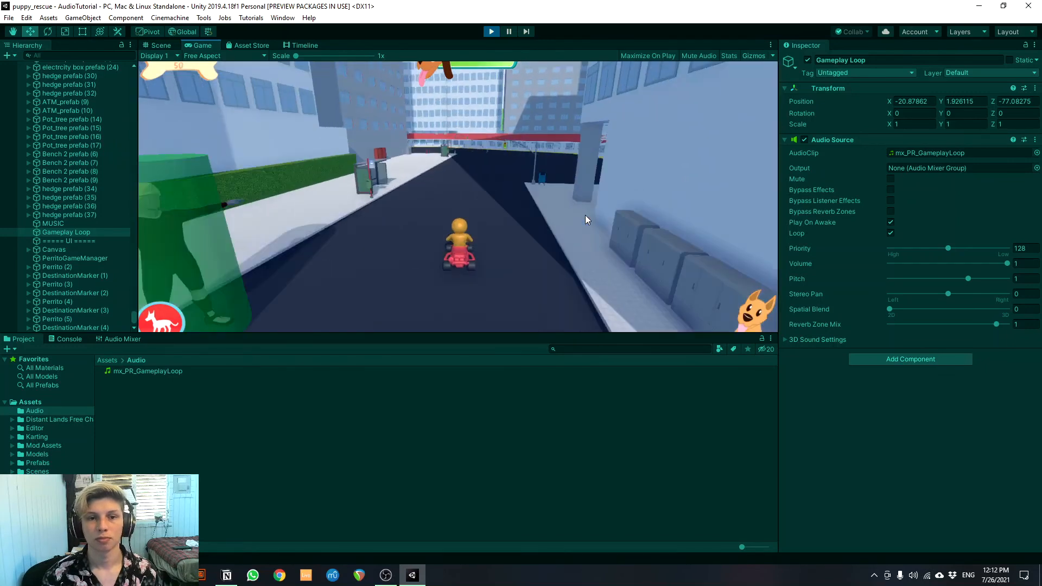
pyautogui.press('Right')
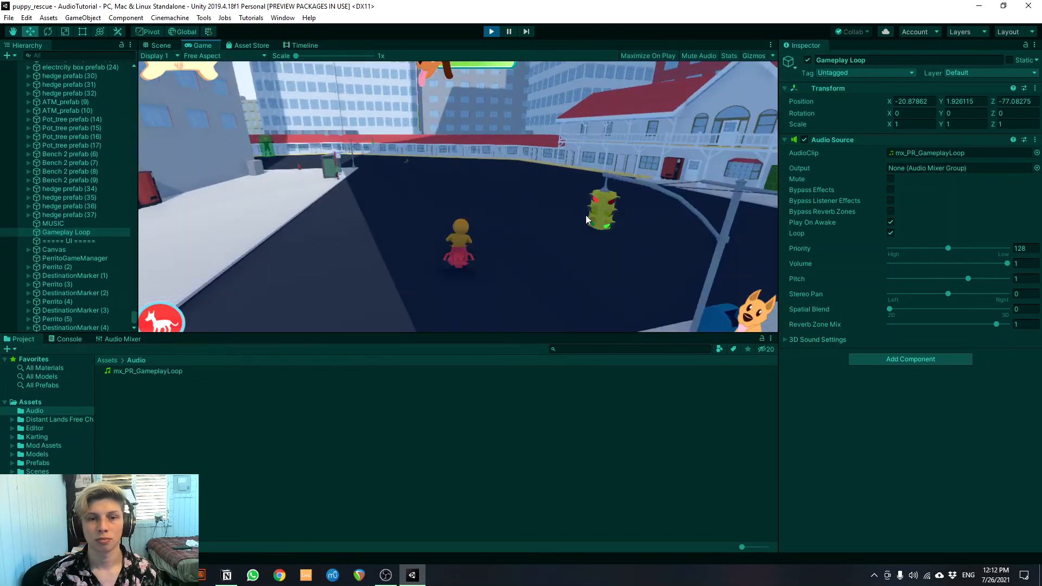
pyautogui.click(492, 32)
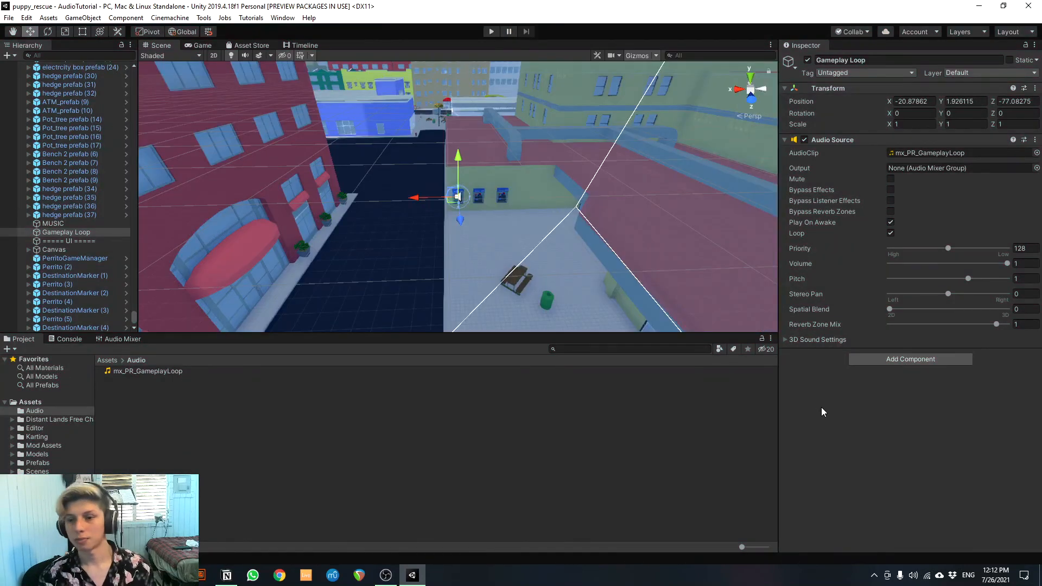